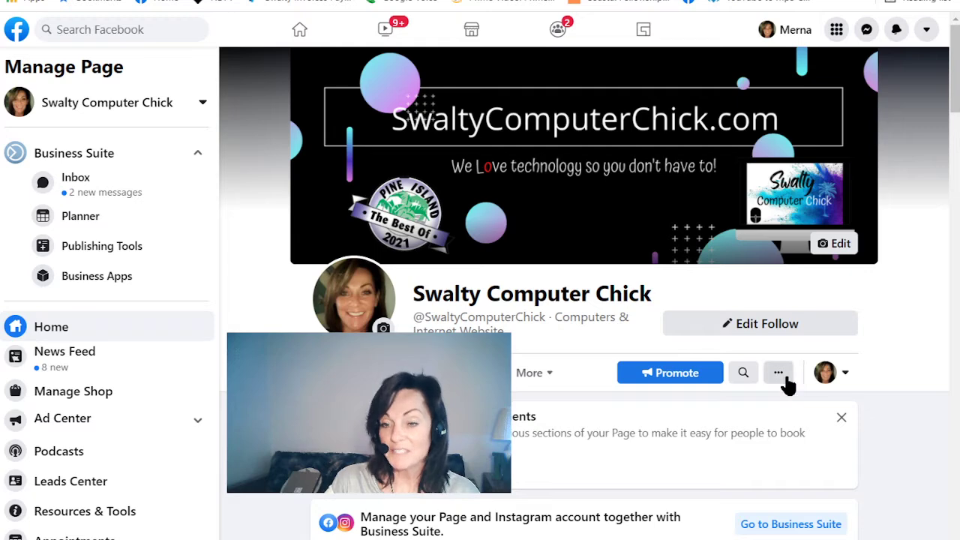
Step: Browse the business Page from its header through the pinned post and the recent posts, checking their reach and engagement
scroll(903, 279, "down", 1)
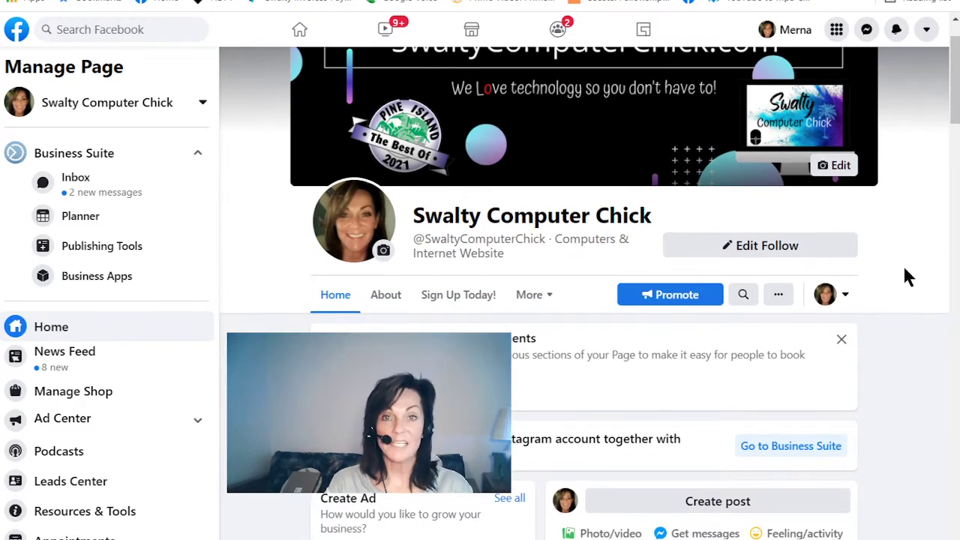
scroll(898, 258, "down", 4)
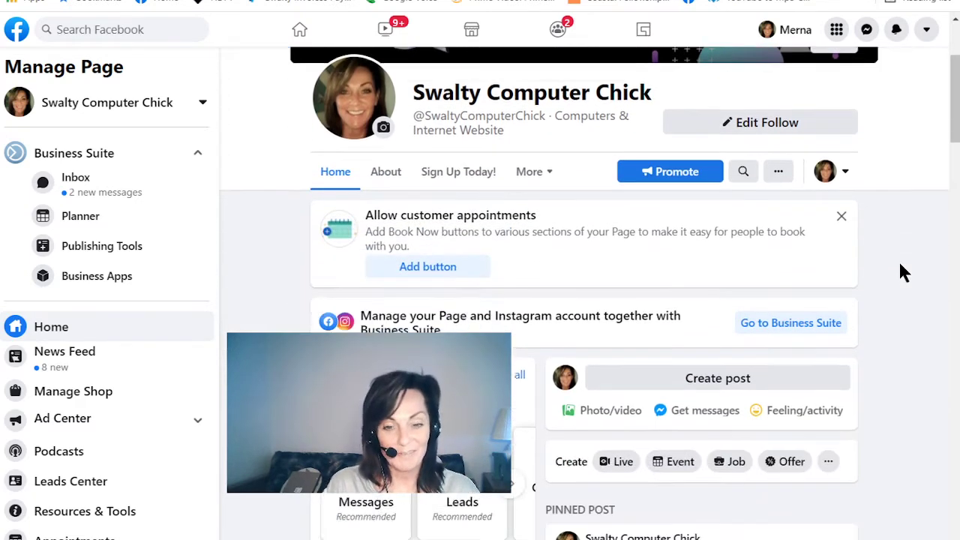
scroll(898, 264, "down", 4)
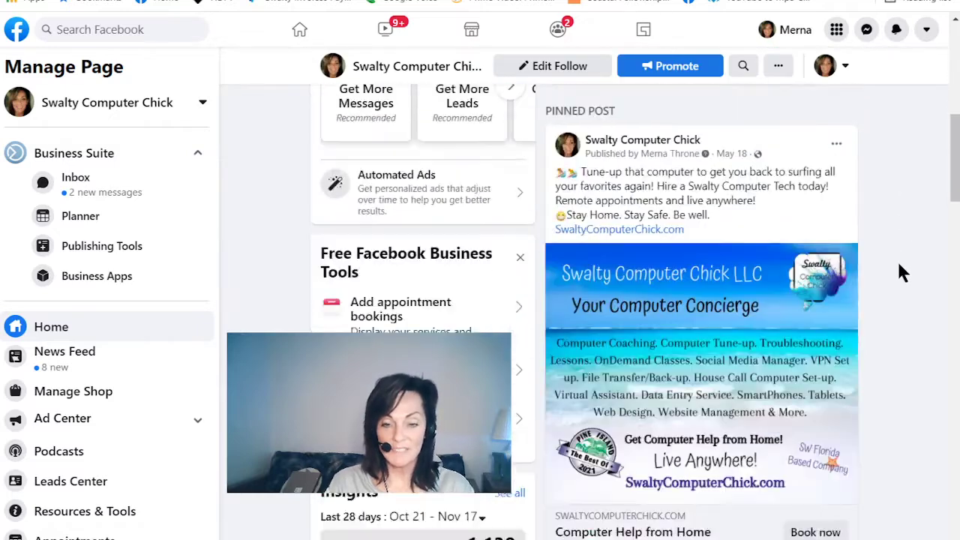
scroll(899, 264, "up", 1)
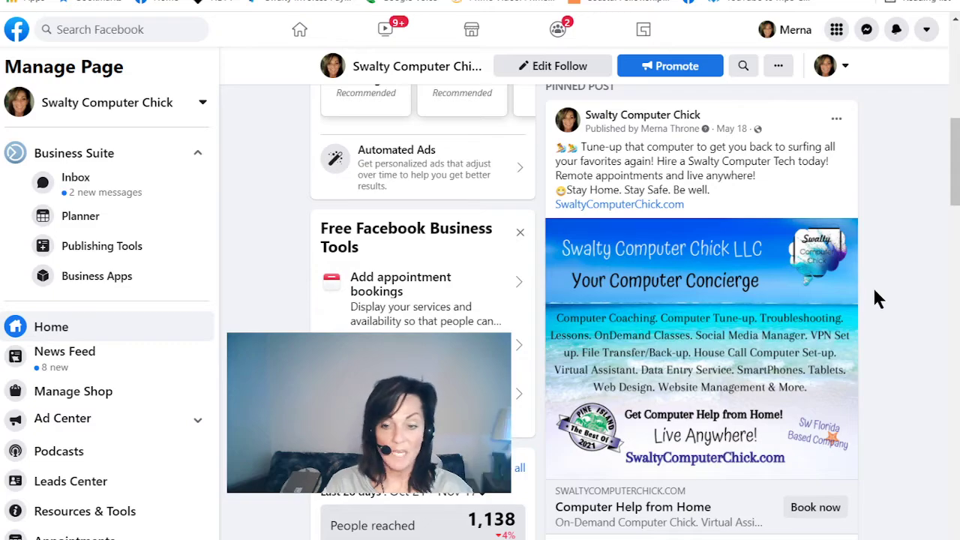
scroll(875, 292, "down", 1)
scroll(879, 297, "down", 8)
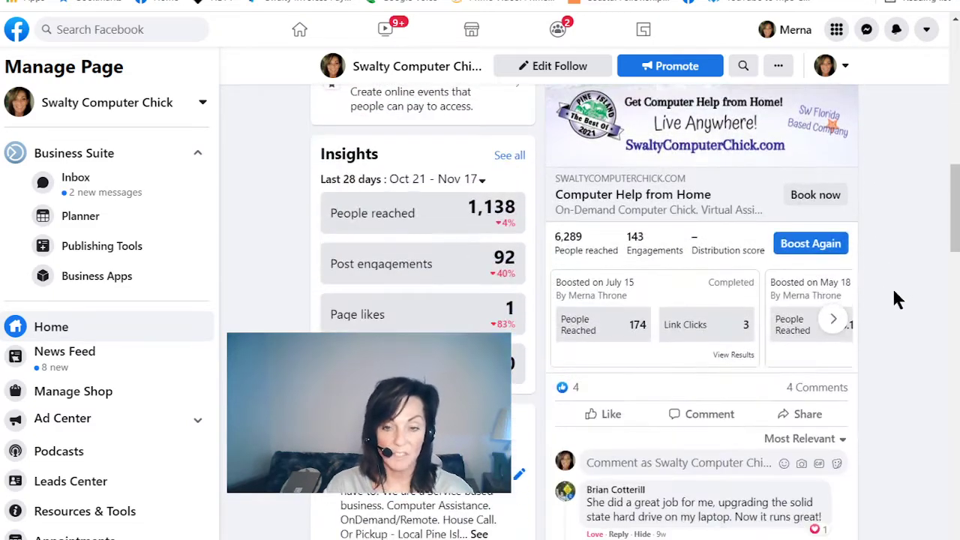
scroll(893, 294, "down", 8)
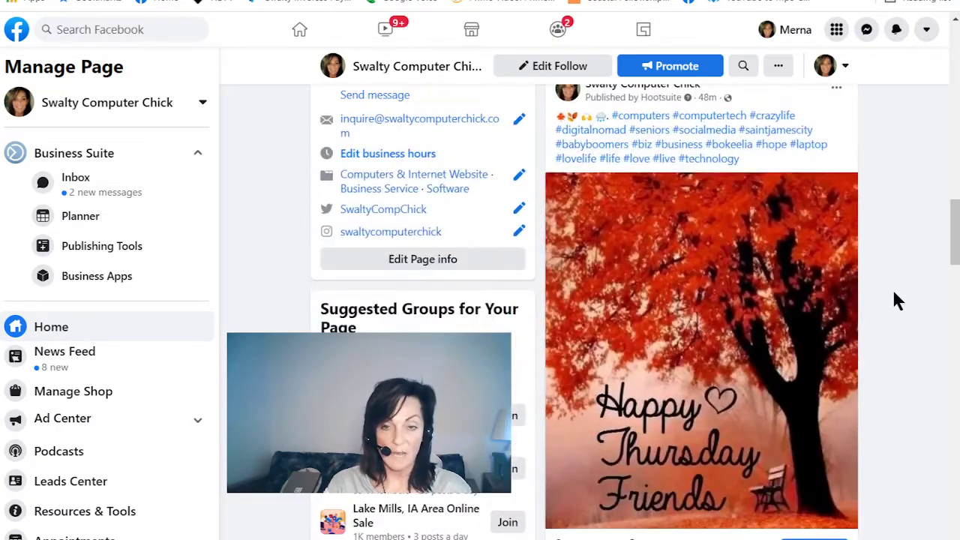
scroll(893, 294, "down", 7)
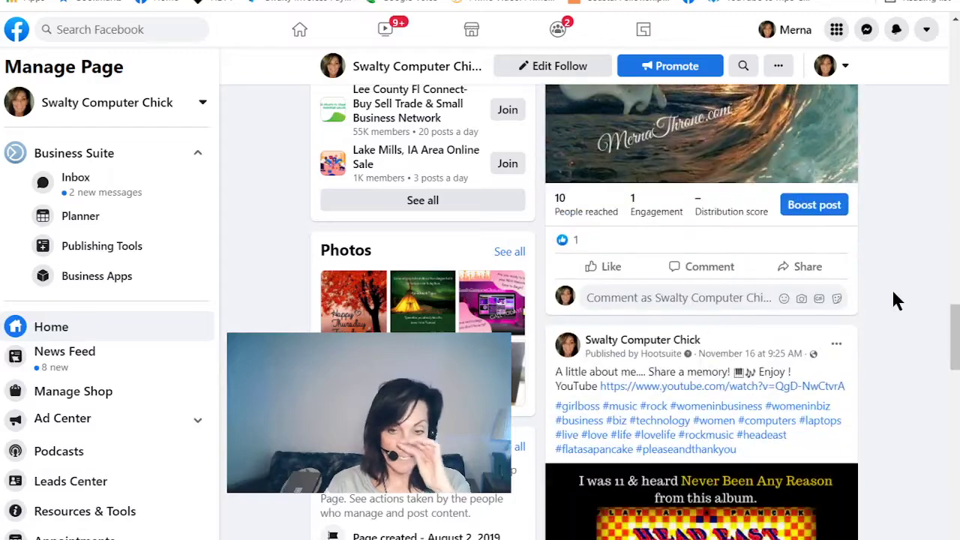
scroll(896, 300, "up", 4)
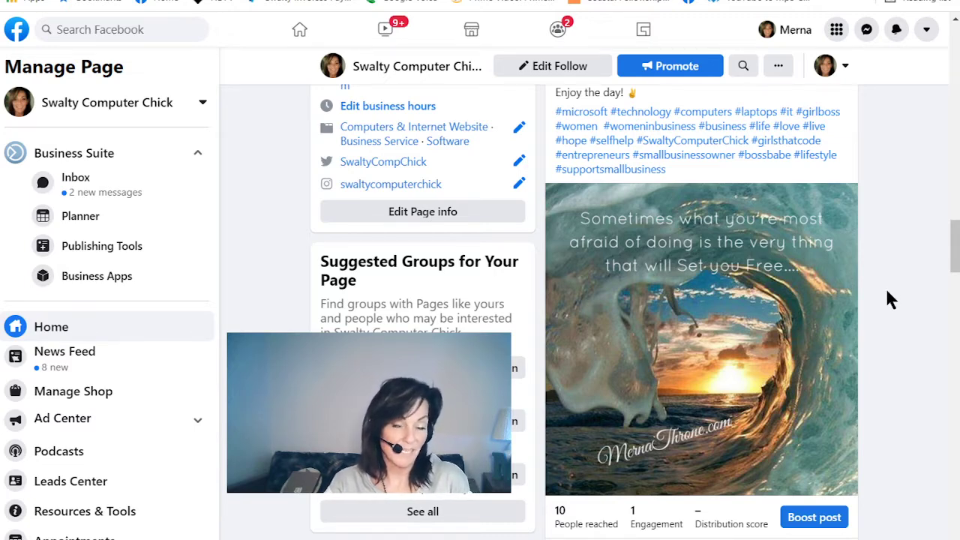
scroll(880, 293, "down", 5)
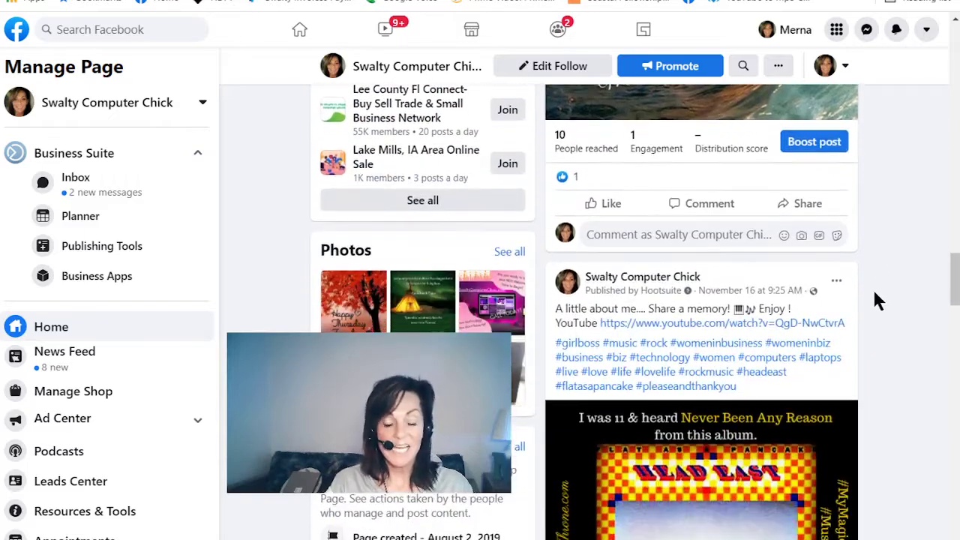
scroll(871, 294, "down", 10)
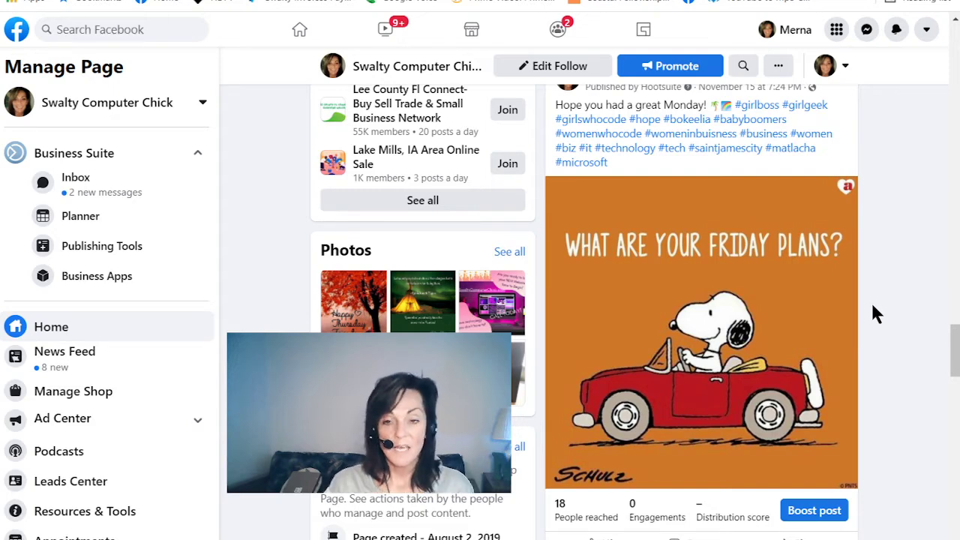
scroll(884, 293, "down", 2)
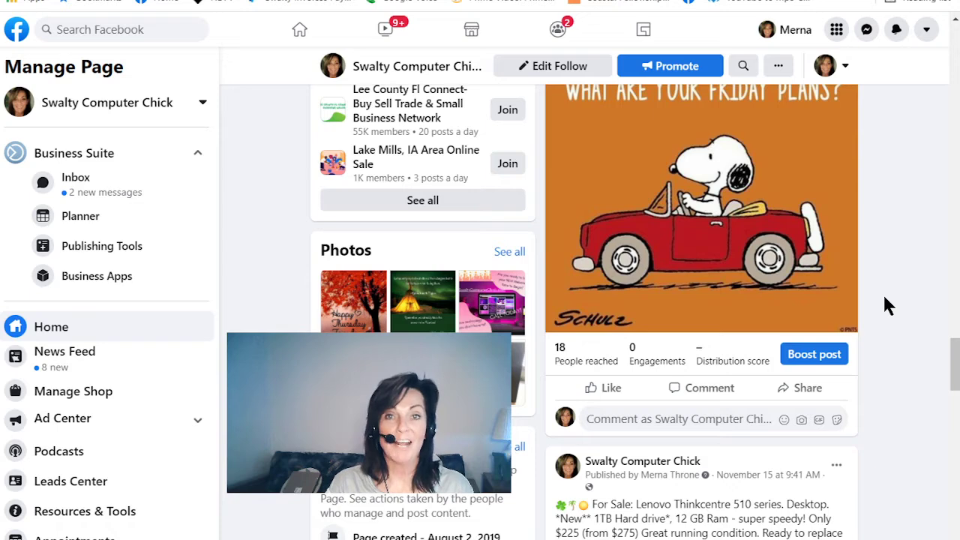
scroll(882, 294, "down", 5)
scroll(879, 290, "down", 5)
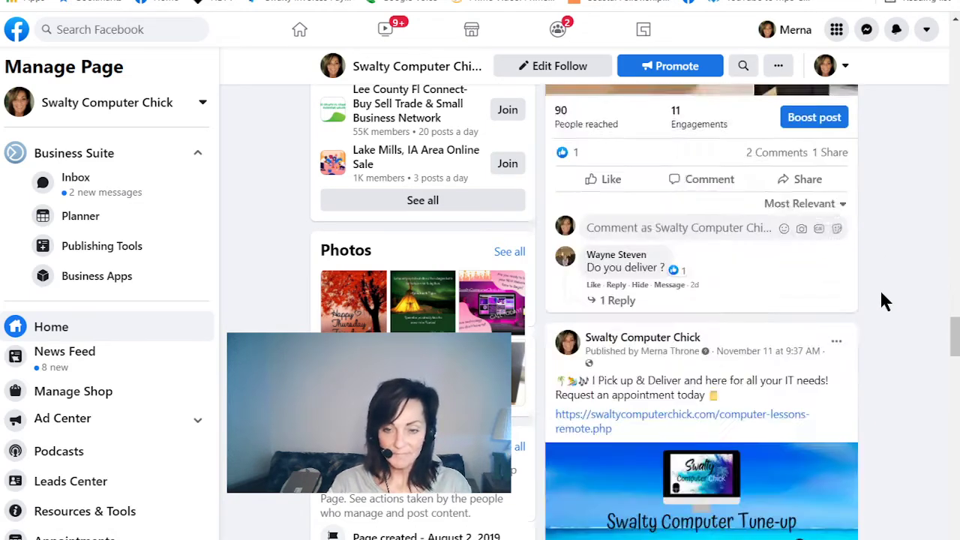
Step: Examine the boosted Swalty Computer Tune-up post from November 11, including its offer, Book now button and boost results
scroll(881, 300, "down", 3)
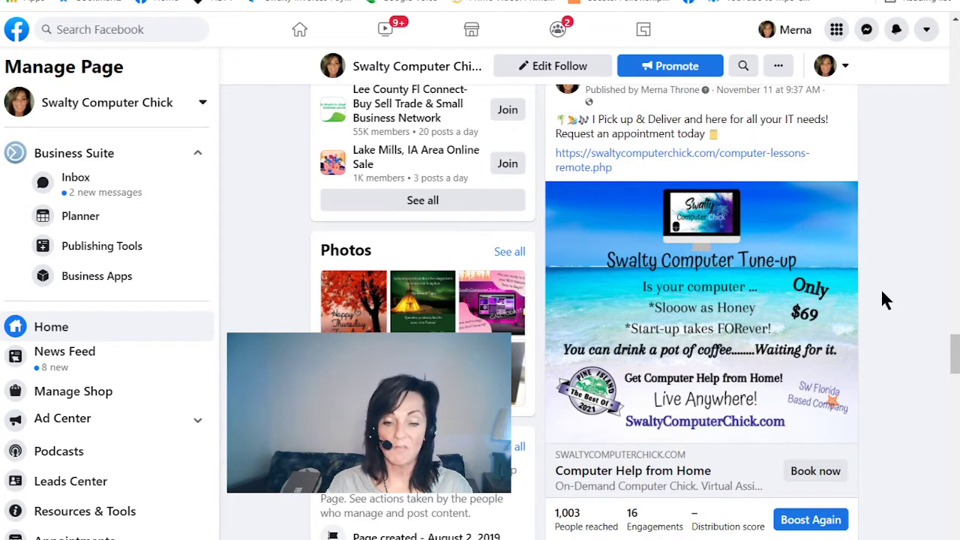
scroll(881, 283, "down", 1)
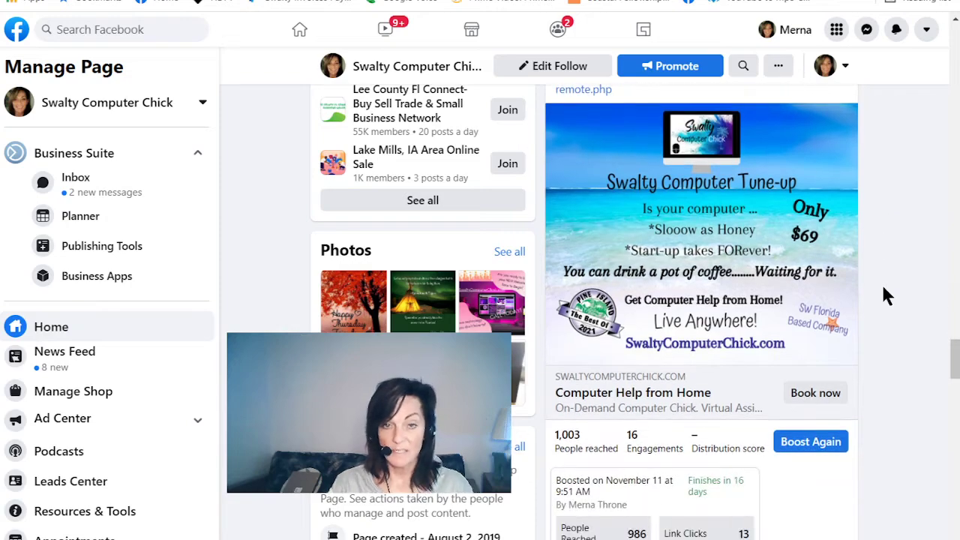
scroll(880, 276, "up", 3)
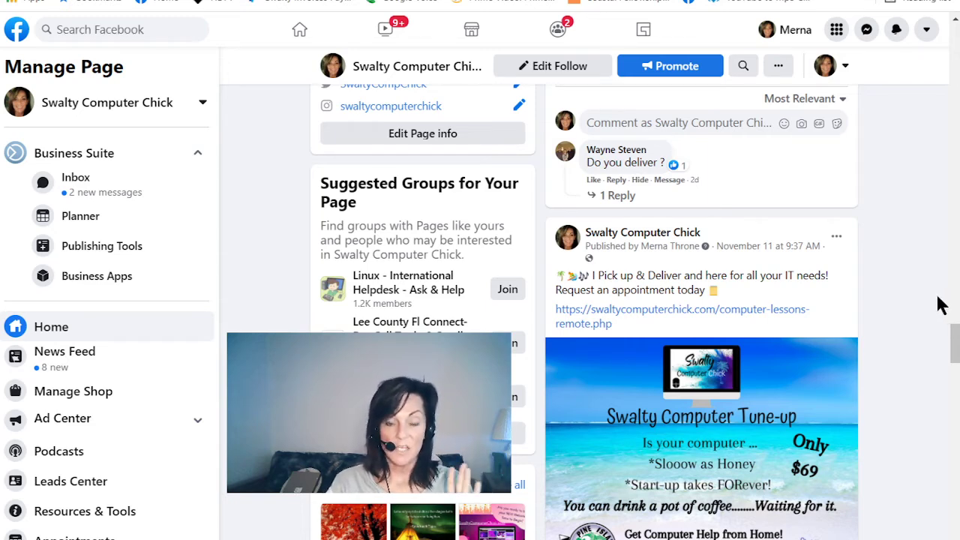
scroll(929, 307, "down", 2)
scroll(908, 307, "down", 10)
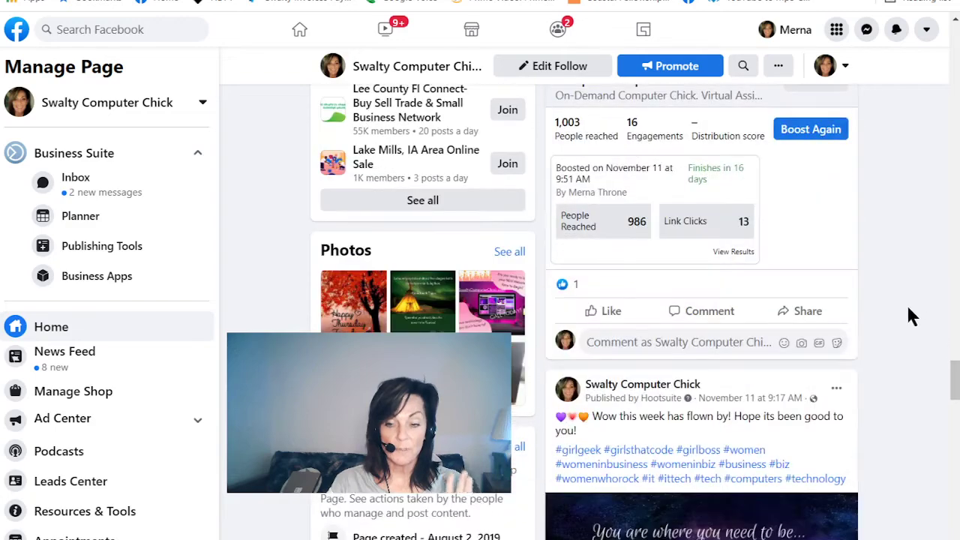
scroll(787, 352, "up", 3)
scroll(787, 353, "down", 2)
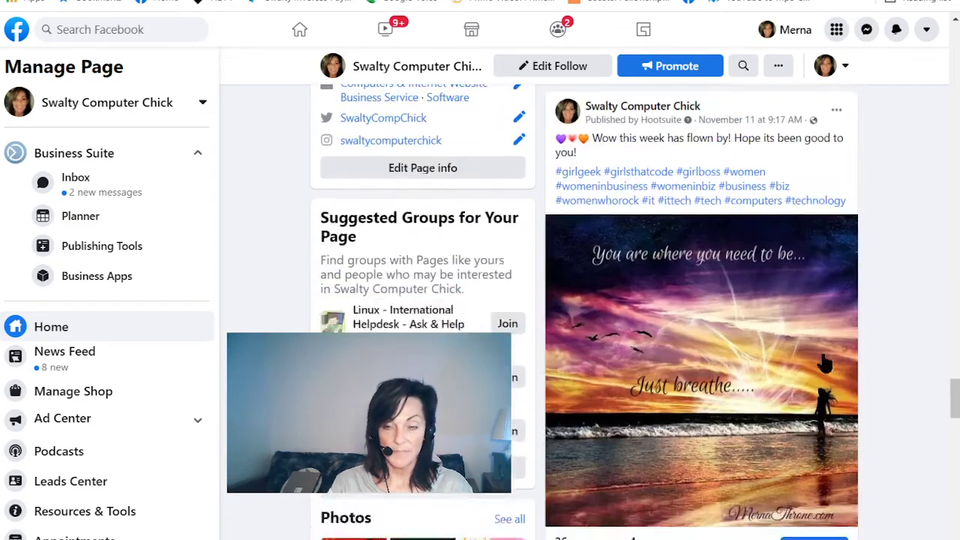
scroll(908, 388, "up", 3)
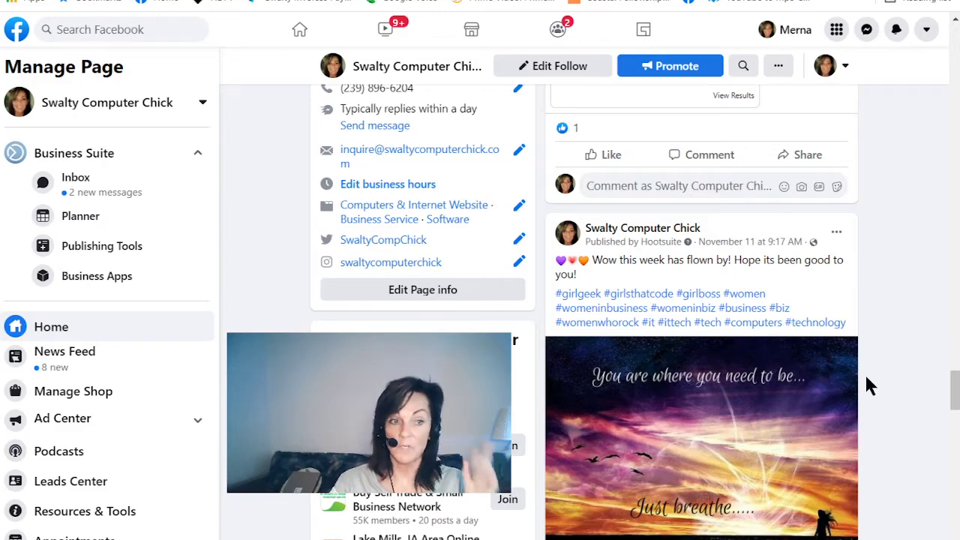
scroll(866, 378, "up", 5)
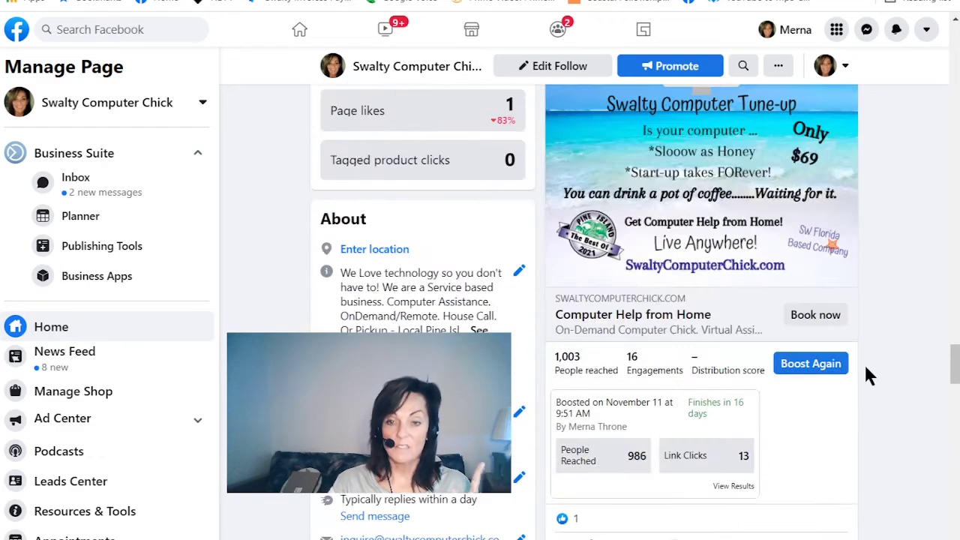
scroll(880, 367, "up", 1)
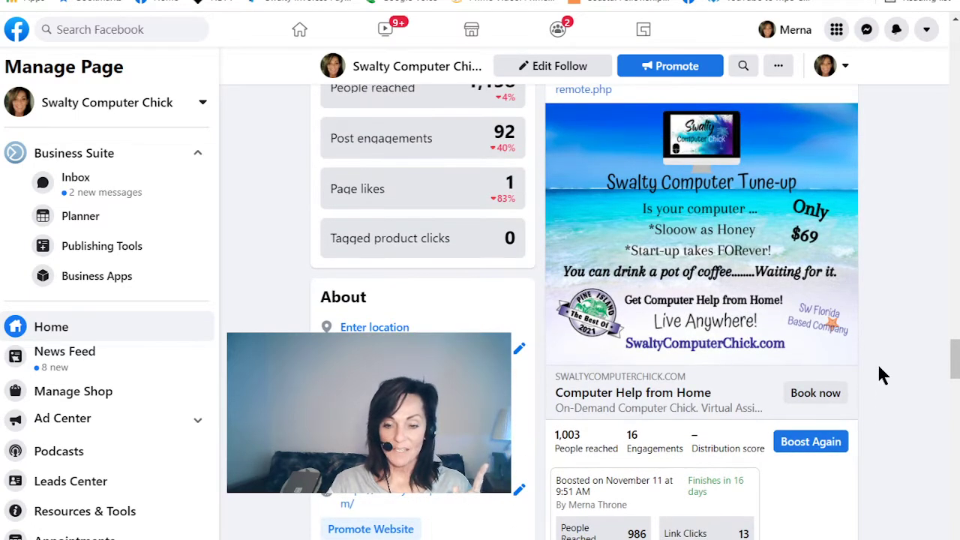
scroll(879, 367, "up", 2)
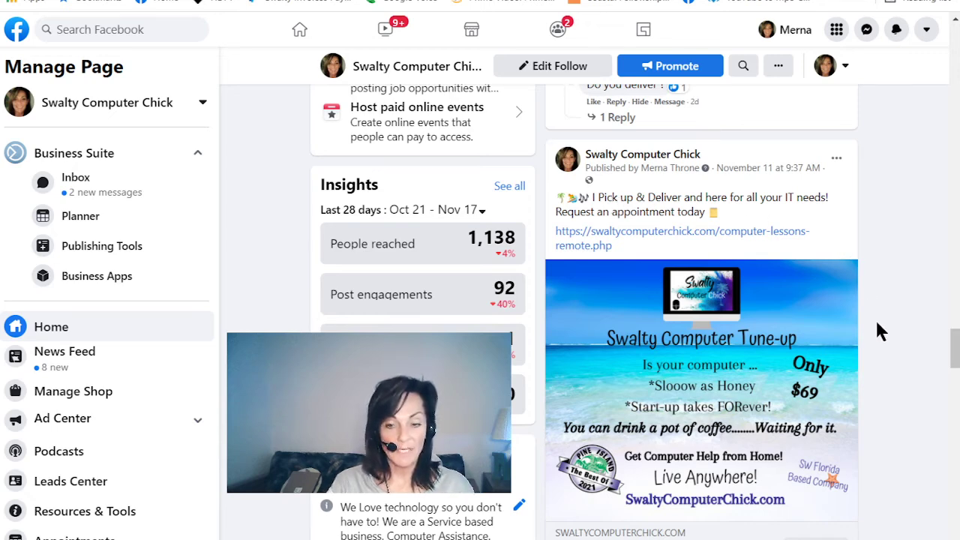
scroll(874, 322, "down", 1)
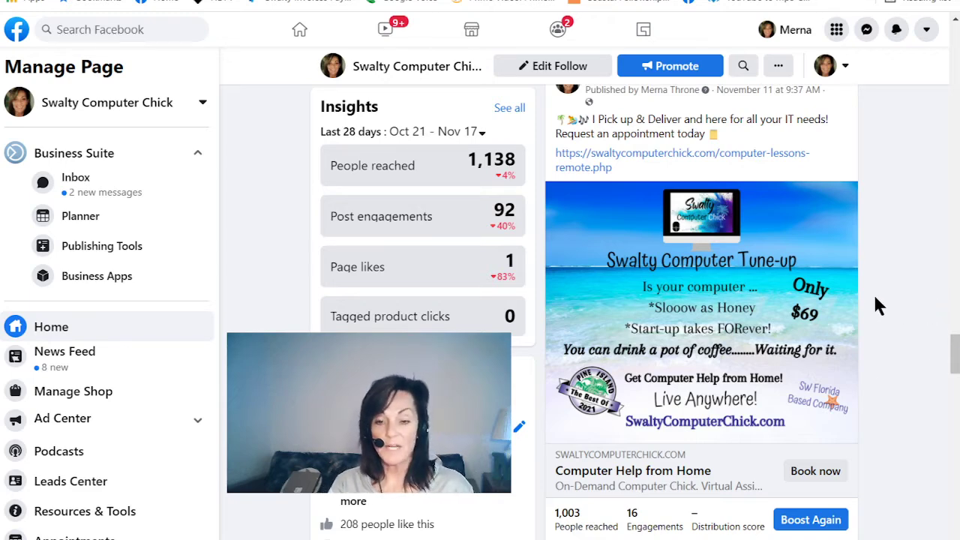
scroll(886, 295, "down", 1)
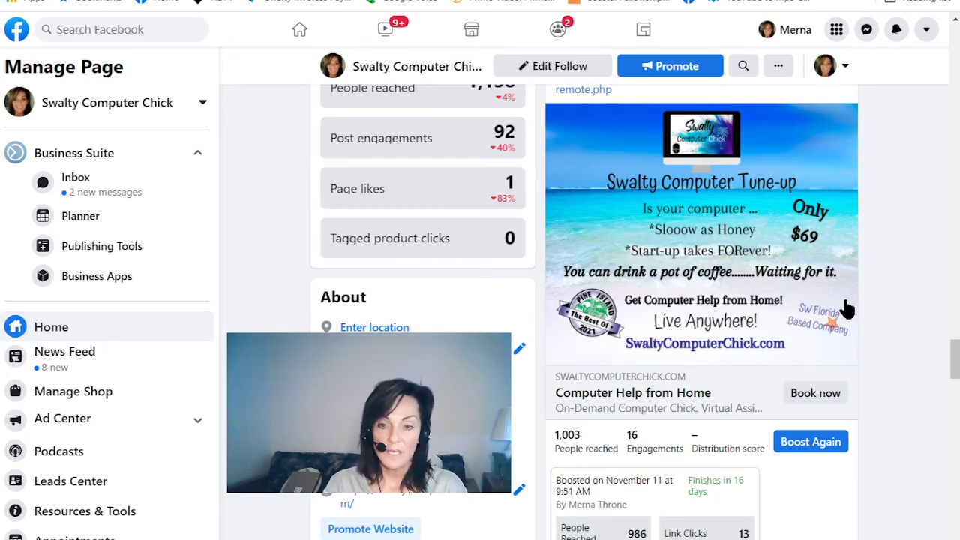
scroll(863, 330, "down", 1)
scroll(898, 370, "up", 2)
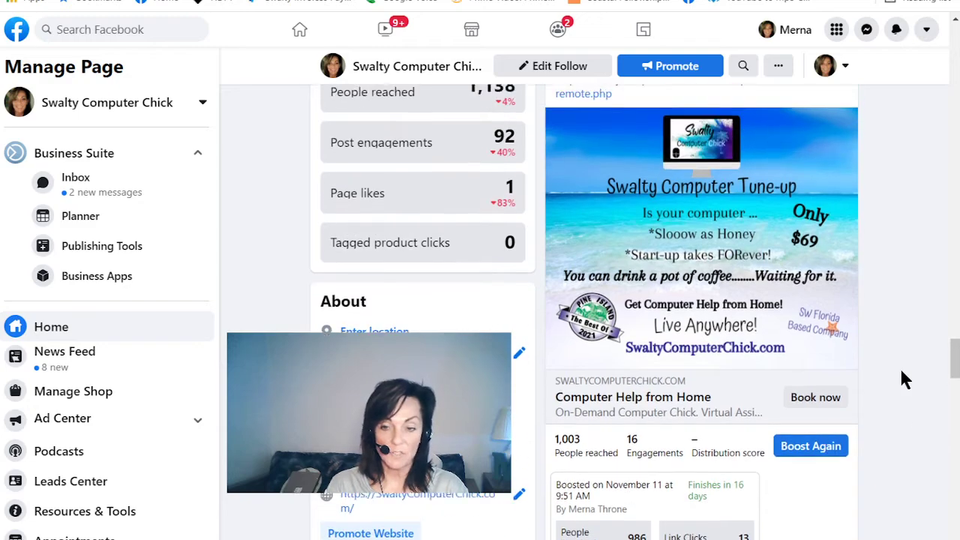
Step: Open the boost setup for the November 11 "You are where you need to be... Just breathe" post
scroll(892, 368, "down", 5)
scroll(891, 364, "down", 8)
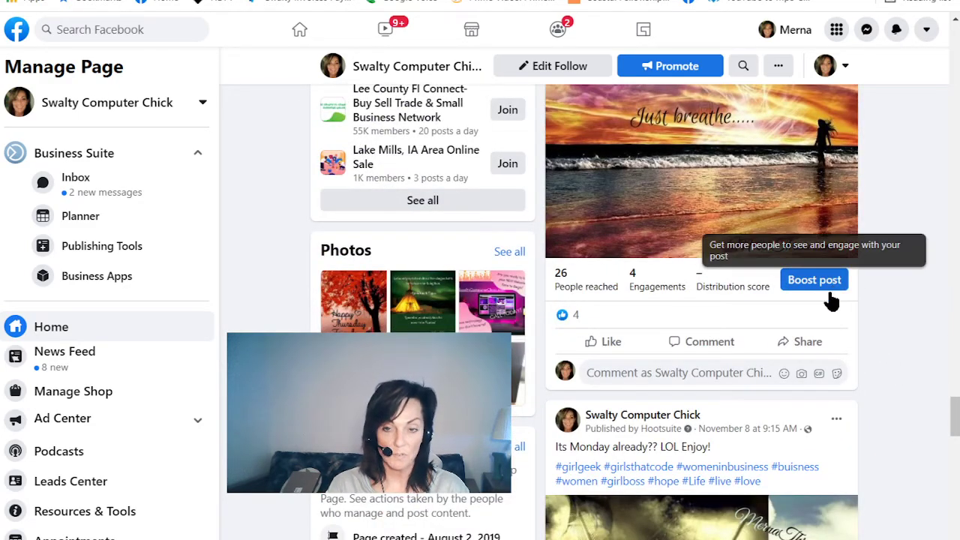
scroll(865, 353, "up", 3)
scroll(869, 352, "down", 1)
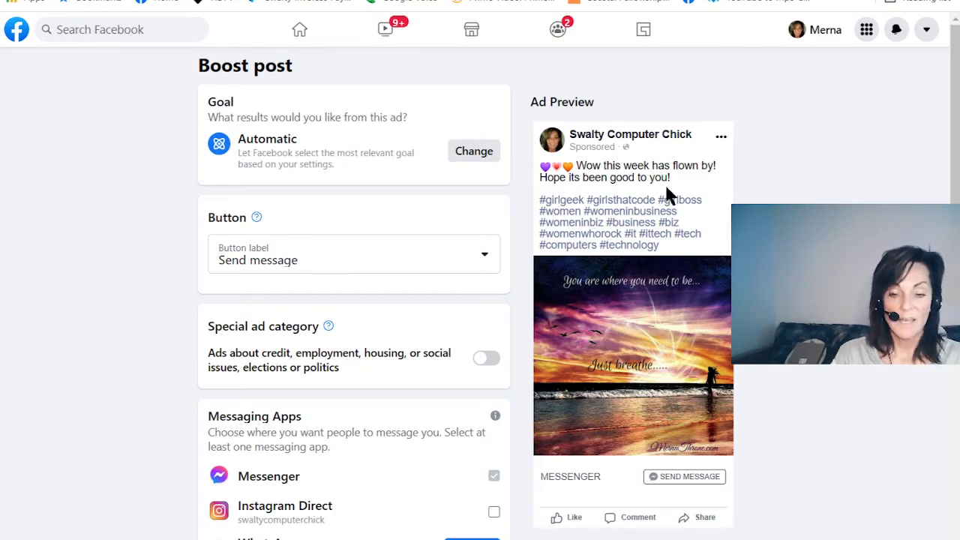
Step: Try the ad without a call-to-action button, and set its button label to Book now
scroll(809, 368, "down", 1)
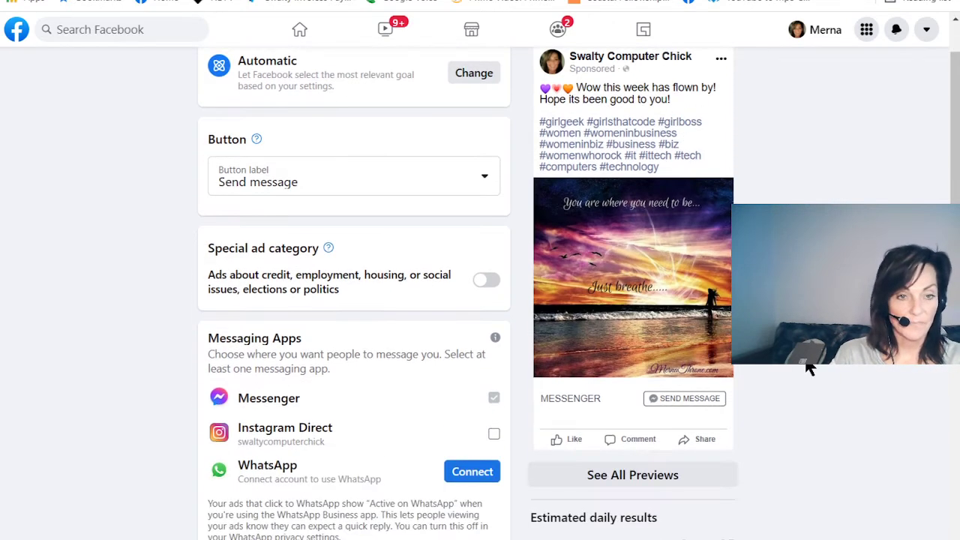
scroll(798, 366, "up", 1)
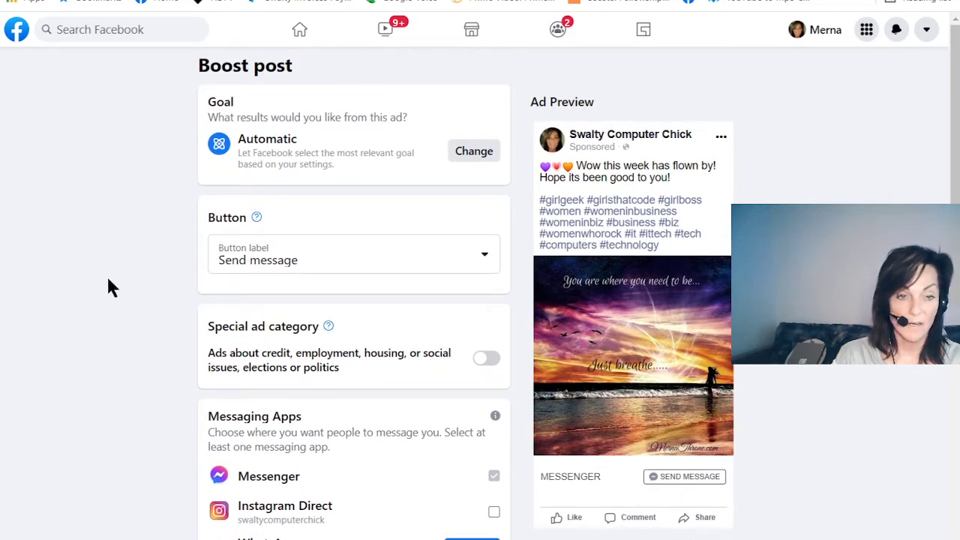
left_click(303, 258)
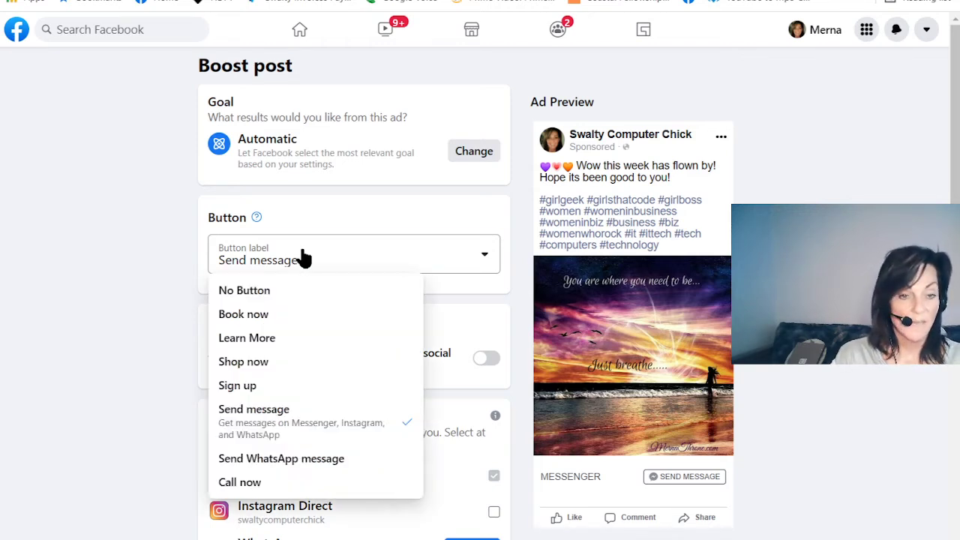
left_click(282, 291)
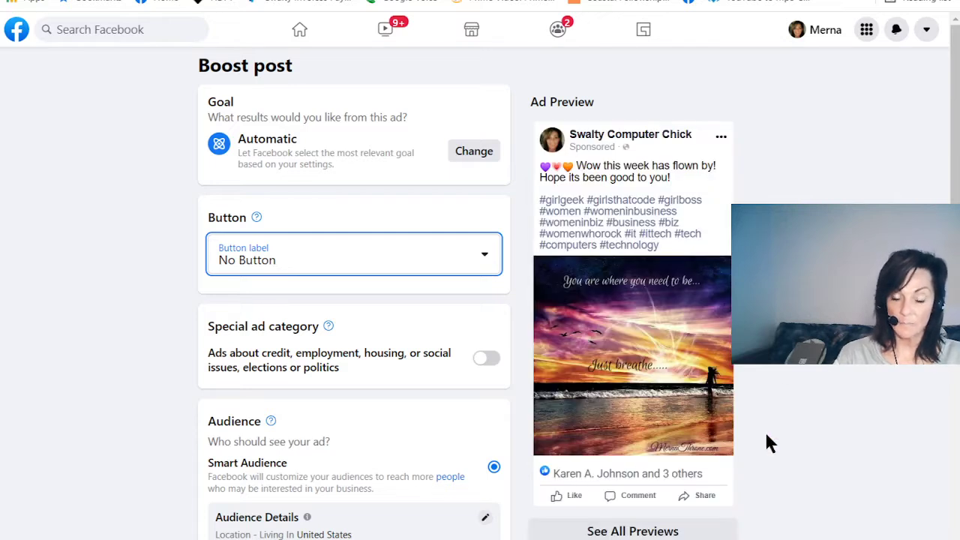
left_click(255, 263)
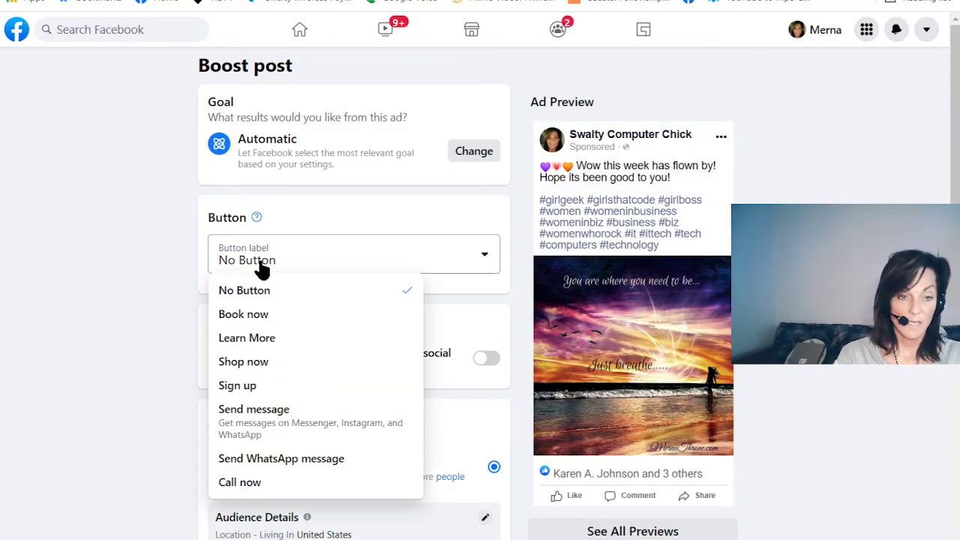
left_click(244, 314)
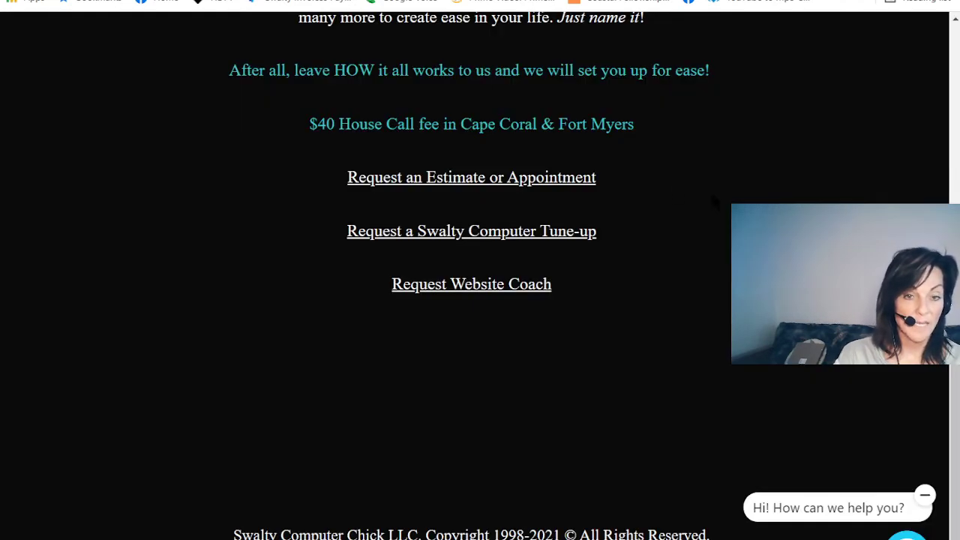
Step: Switch to the business website page with the appointment request links and copy its web address for the ad
scroll(711, 197, "up", 10)
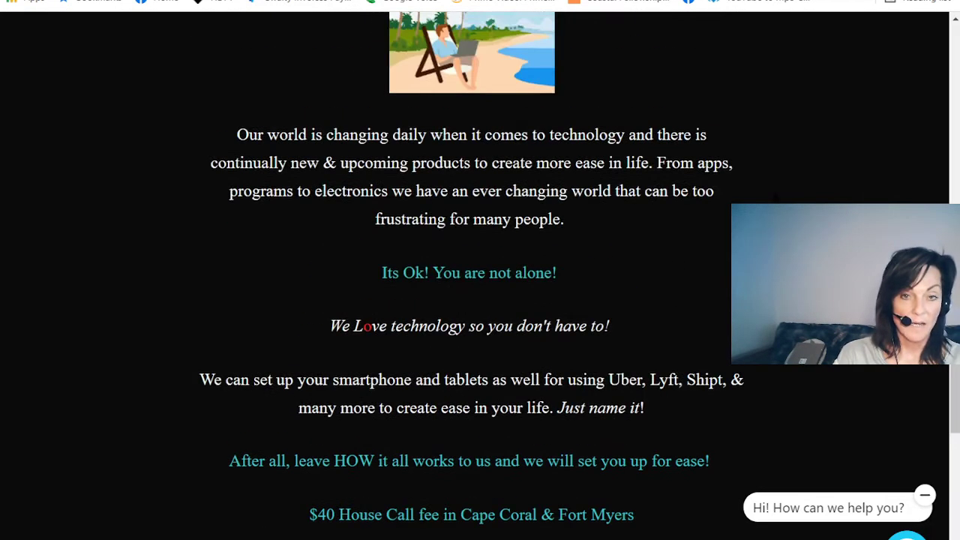
scroll(776, 179, "down", 9)
scroll(778, 180, "down", 1)
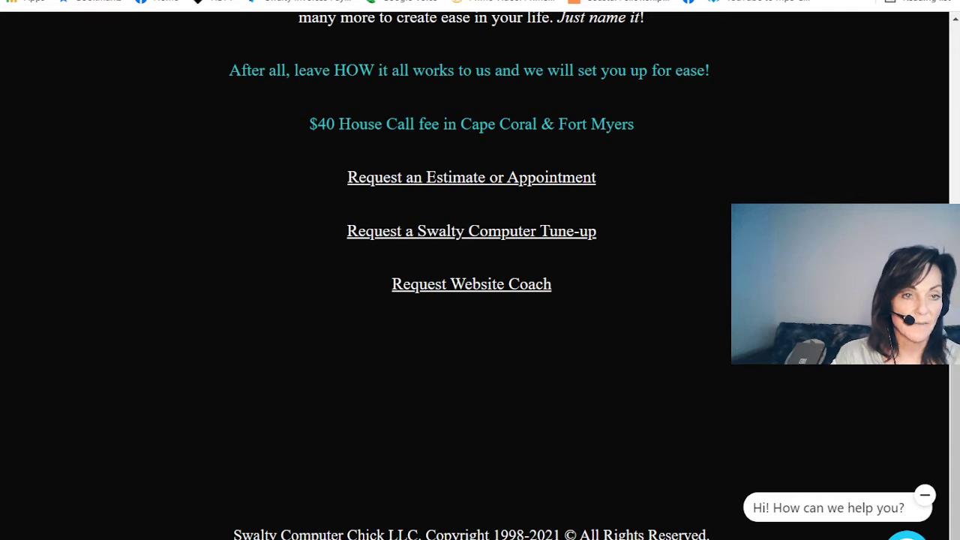
right_click(237, 1)
left_click(271, 79)
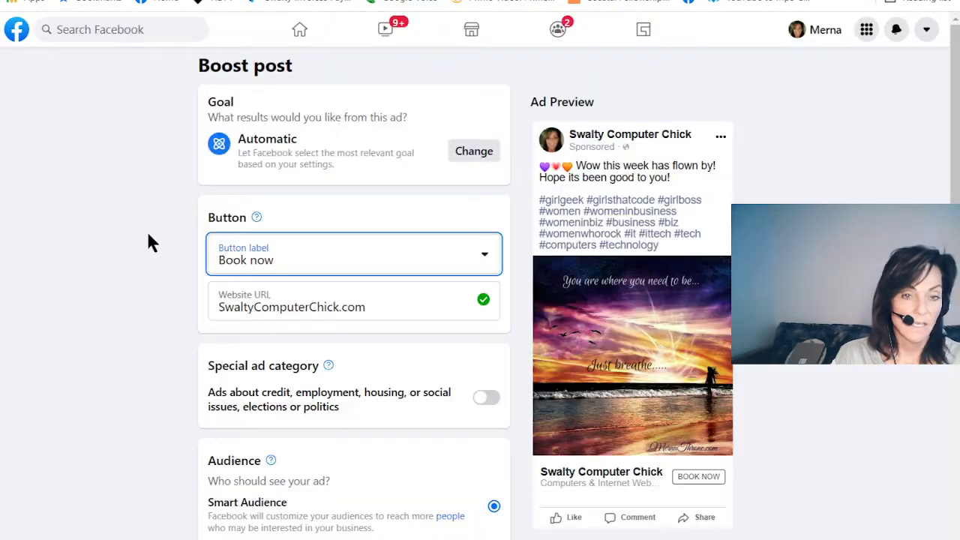
Step: Replace the Book now button's website URL with the copied appointment page address
left_click_drag(375, 309, 25, 311)
right_click(300, 312)
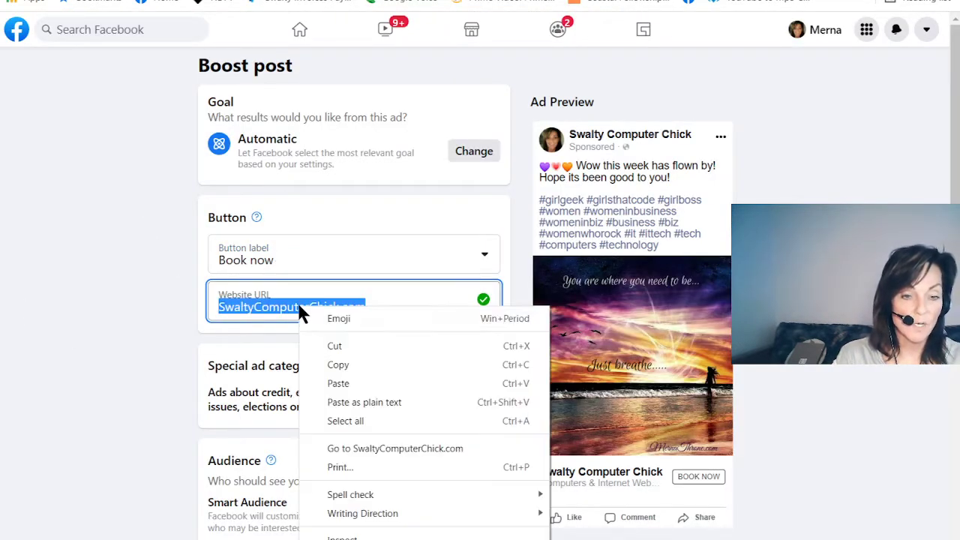
left_click(337, 383)
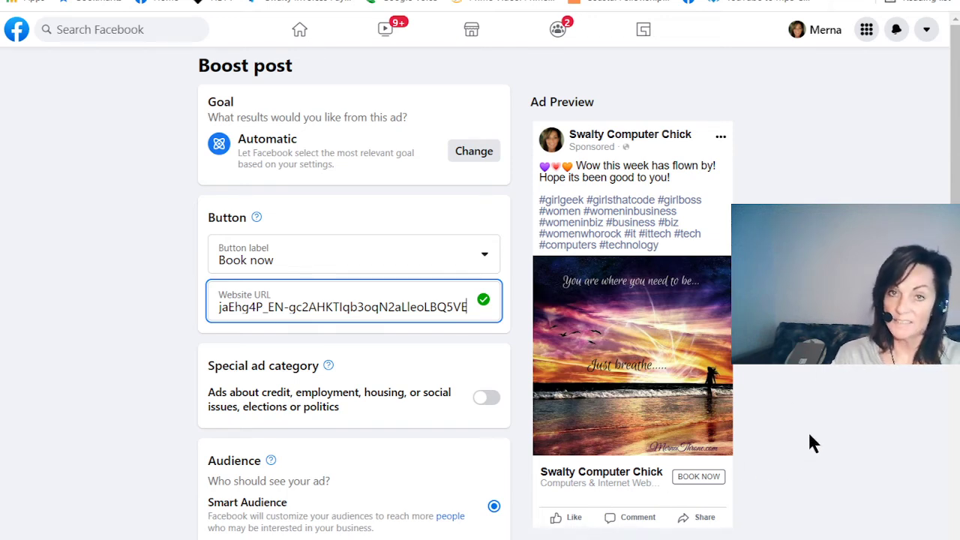
Step: Edit the Smart Audience, replacing the United States location with the city of Bokeelia, Florida
scroll(809, 435, "down", 2)
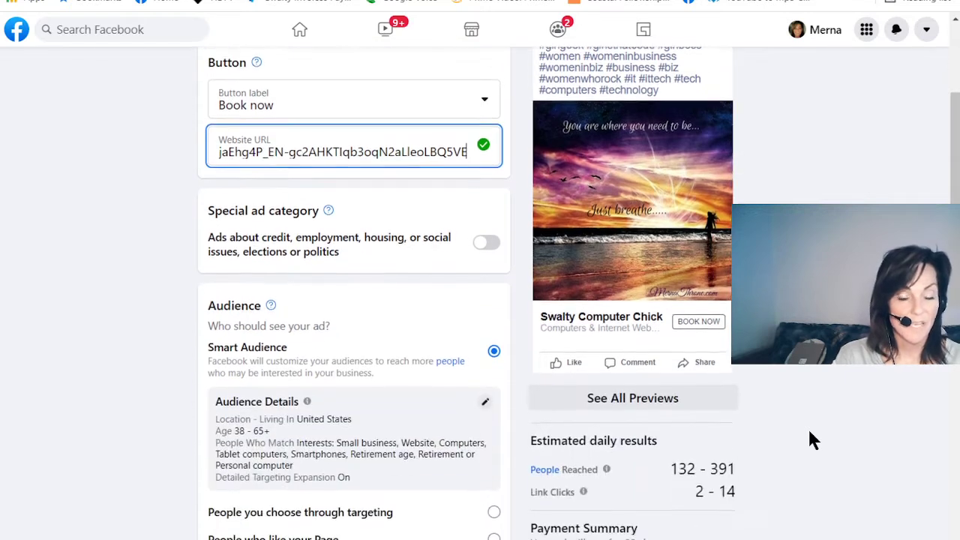
scroll(807, 427, "down", 1)
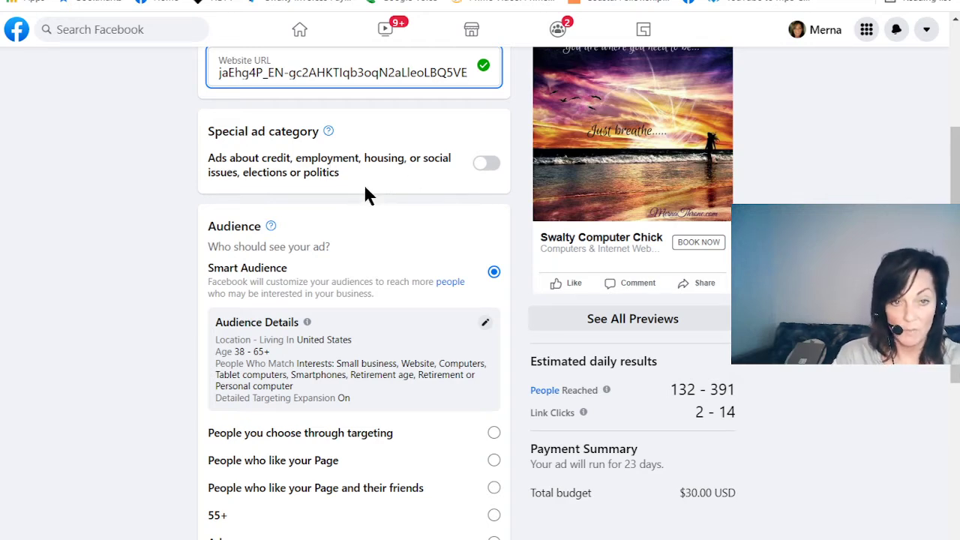
scroll(368, 248, "down", 2)
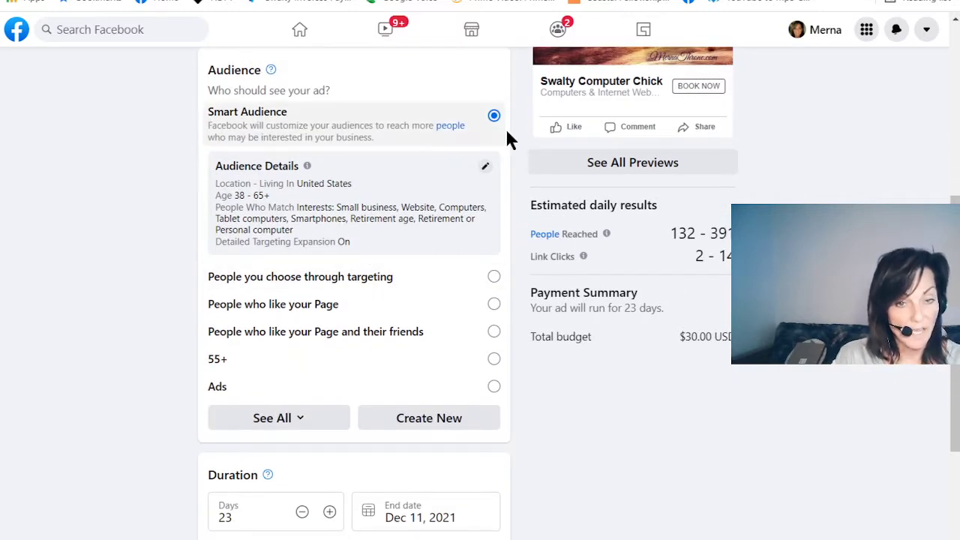
left_click(487, 167)
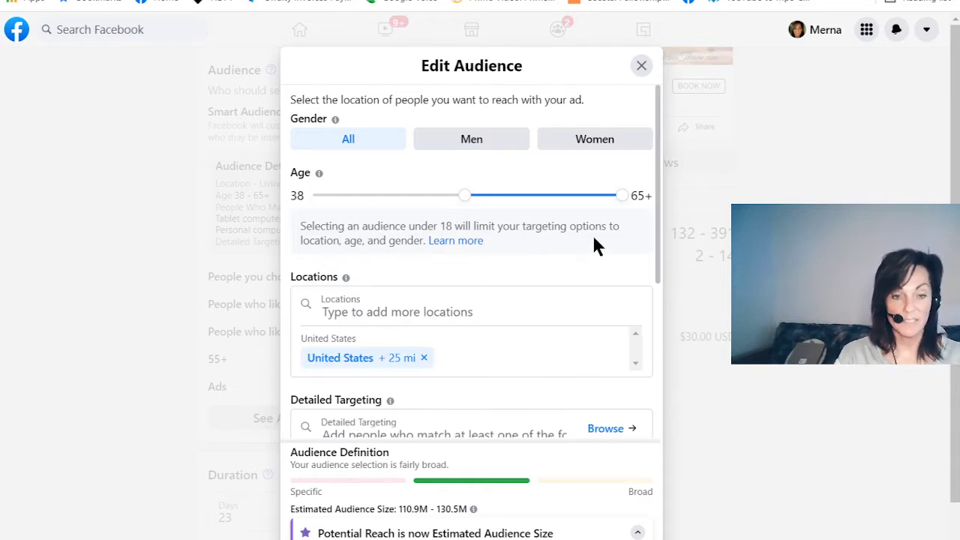
scroll(593, 239, "down", 1)
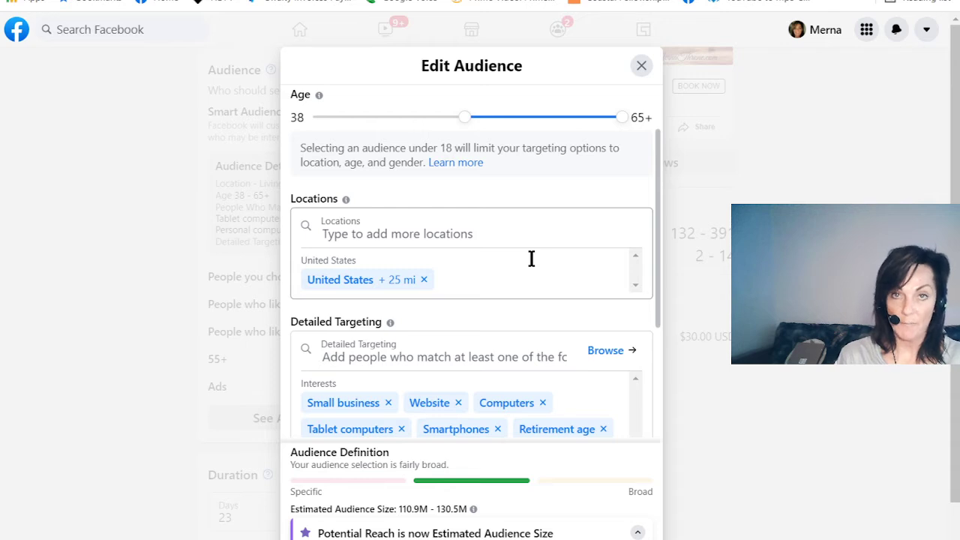
left_click(424, 280)
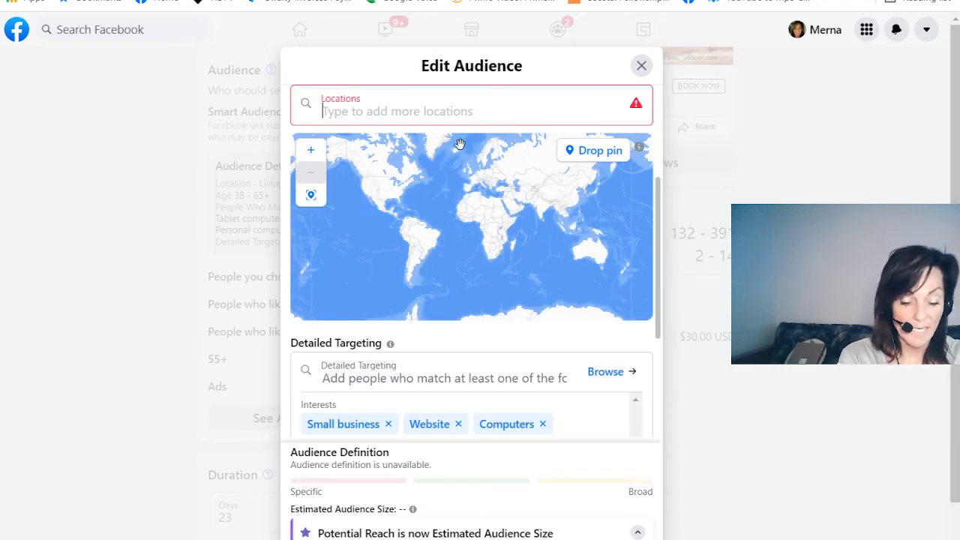
type("bokeelia, fl")
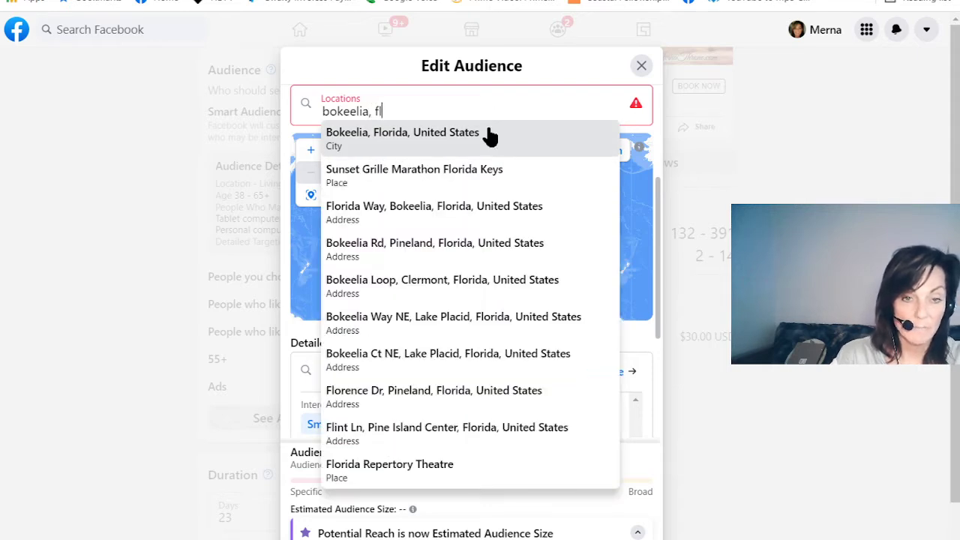
left_click(488, 132)
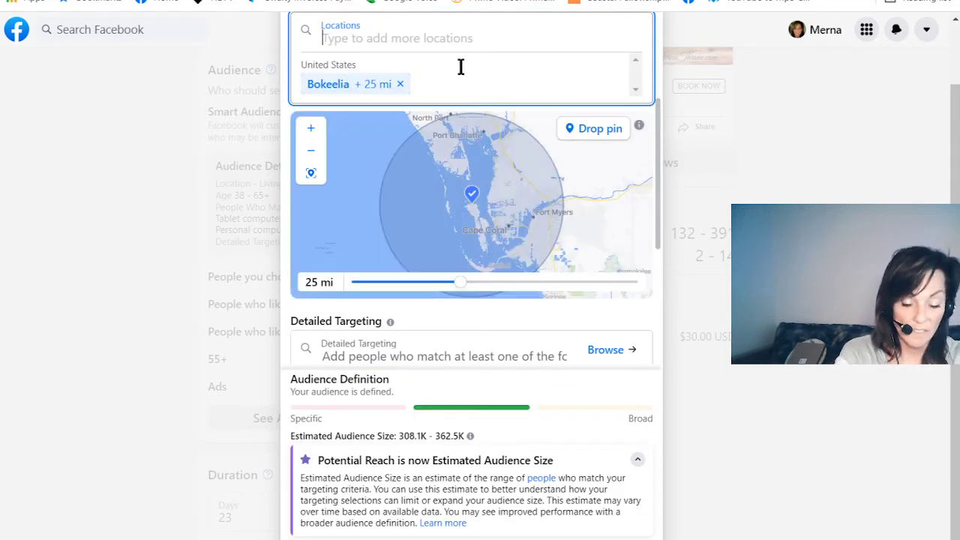
Step: Add the cities of Saint James City and Matlacha, Florida, to the audience locations
type("Saint Jame")
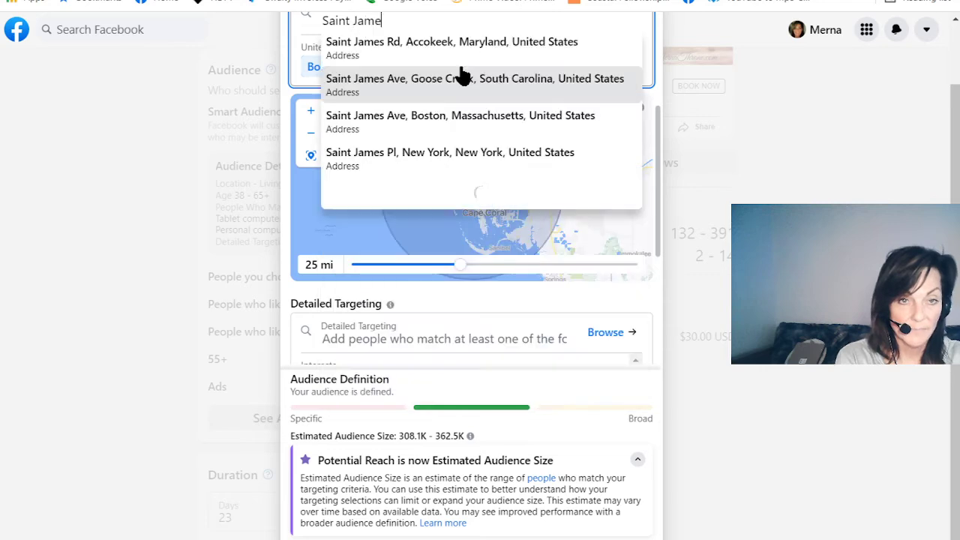
type("s City, fl")
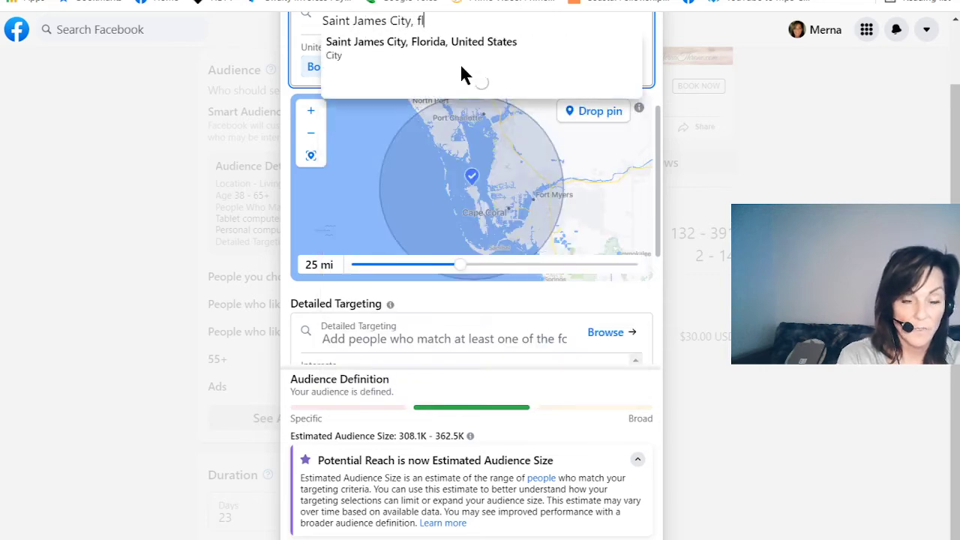
left_click(449, 58)
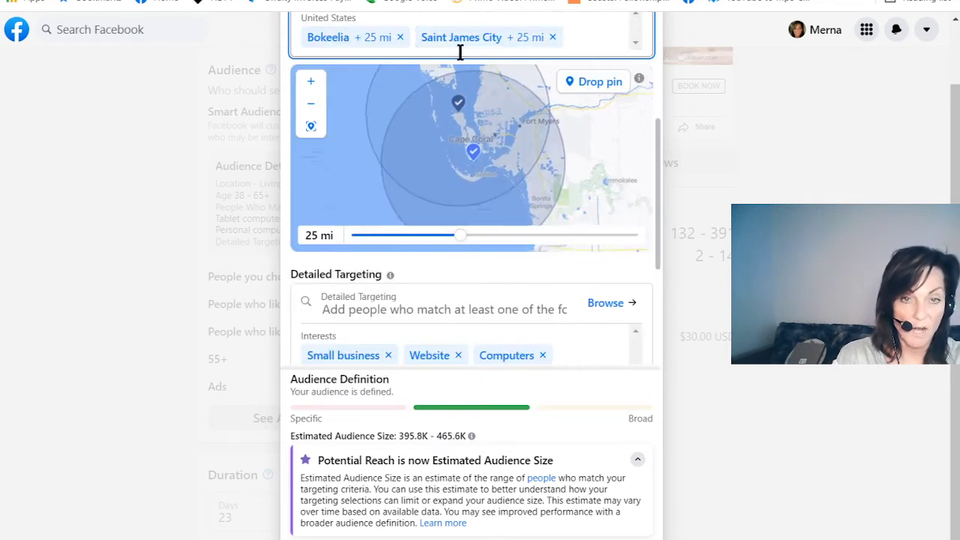
left_click(591, 42)
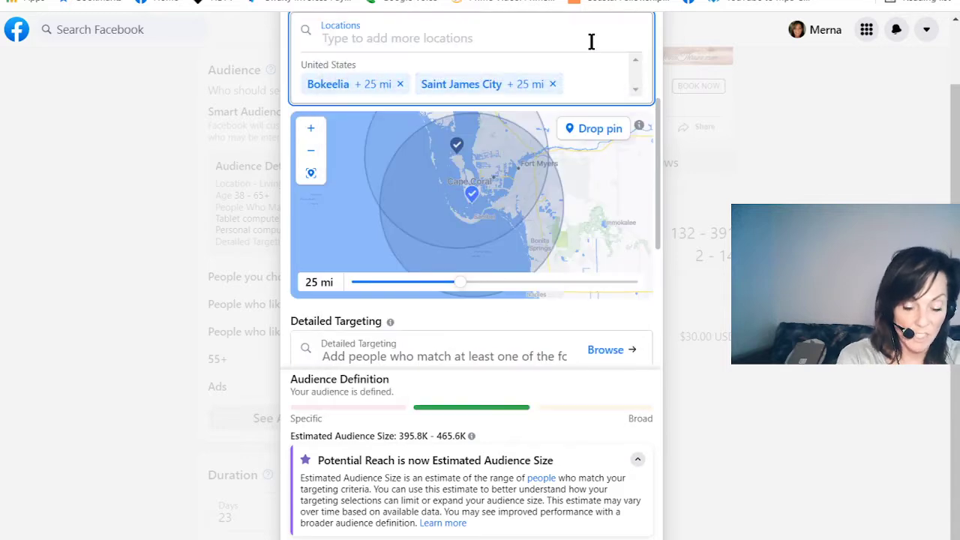
type("Matlacha")
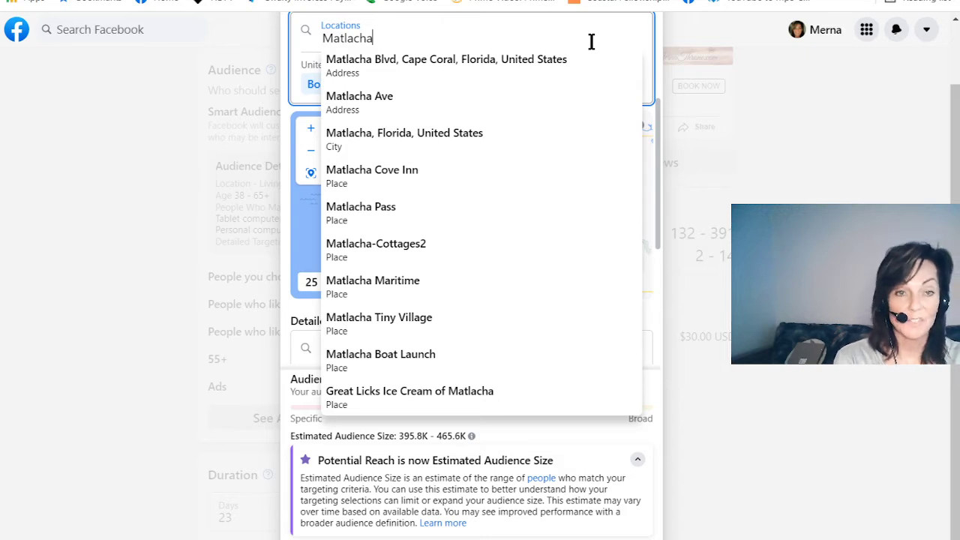
type("fl")
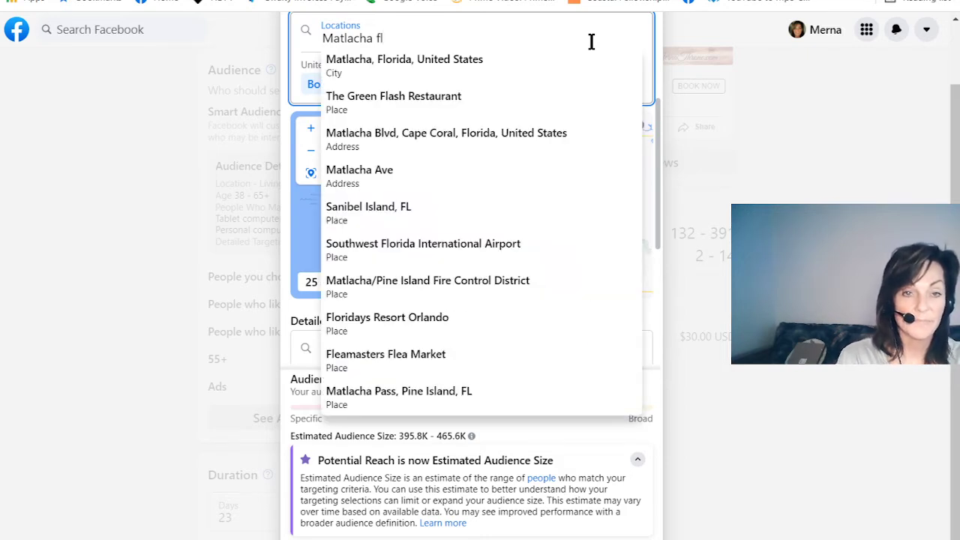
key("Return")
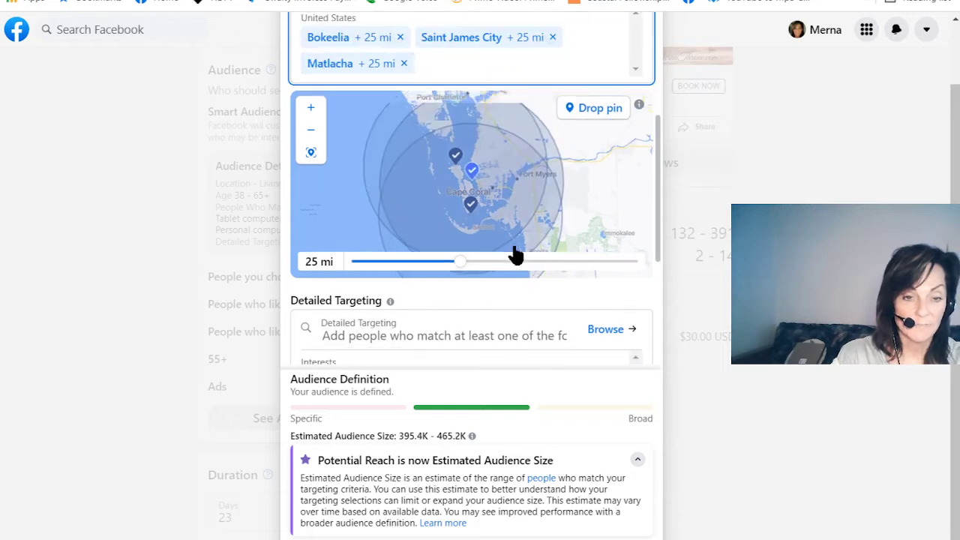
Step: Add the suggested targeting Business page admins, Retirement community, Small business owners, and household income top 25%-50% and top 5% of ZIP codes
scroll(536, 70, "up", 1)
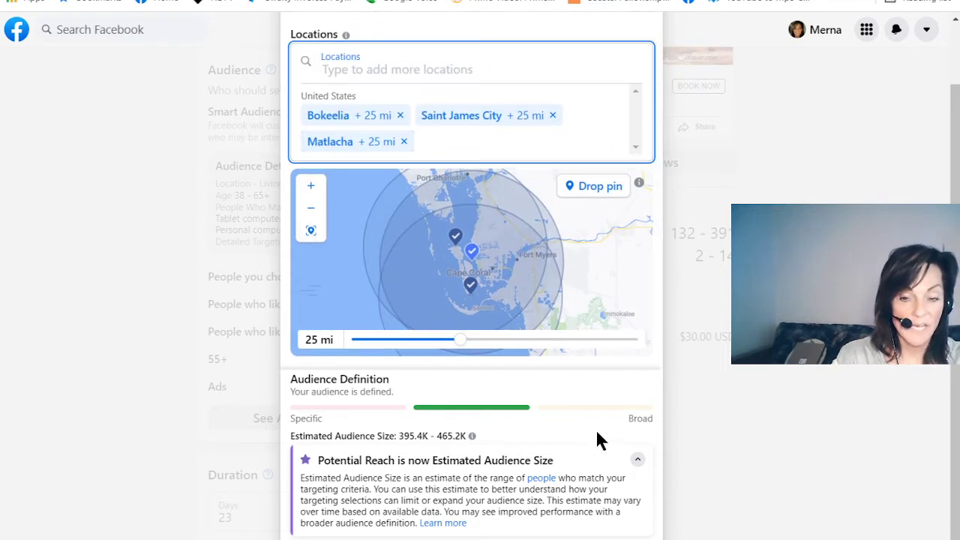
scroll(591, 448, "down", 1)
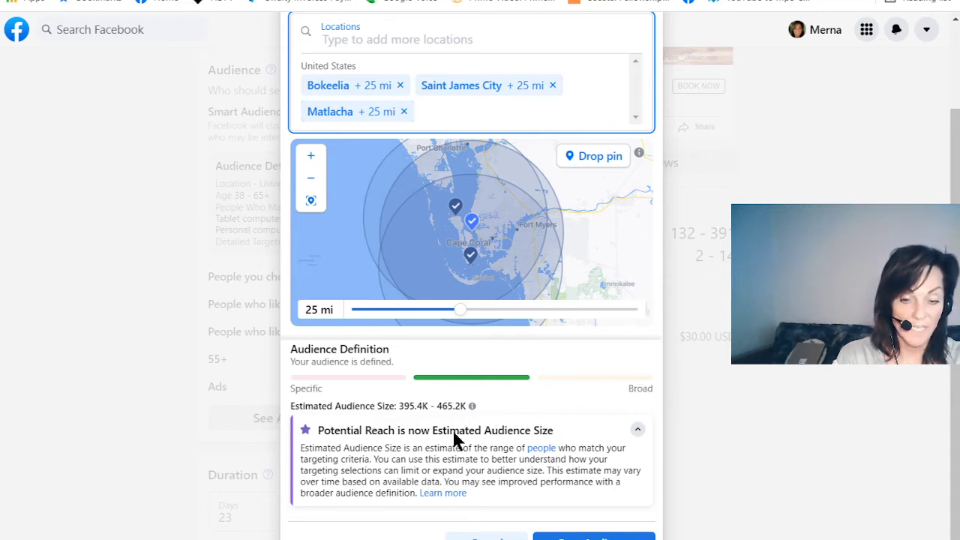
scroll(563, 450, "up", 1)
scroll(563, 450, "up", 2)
scroll(553, 349, "down", 2)
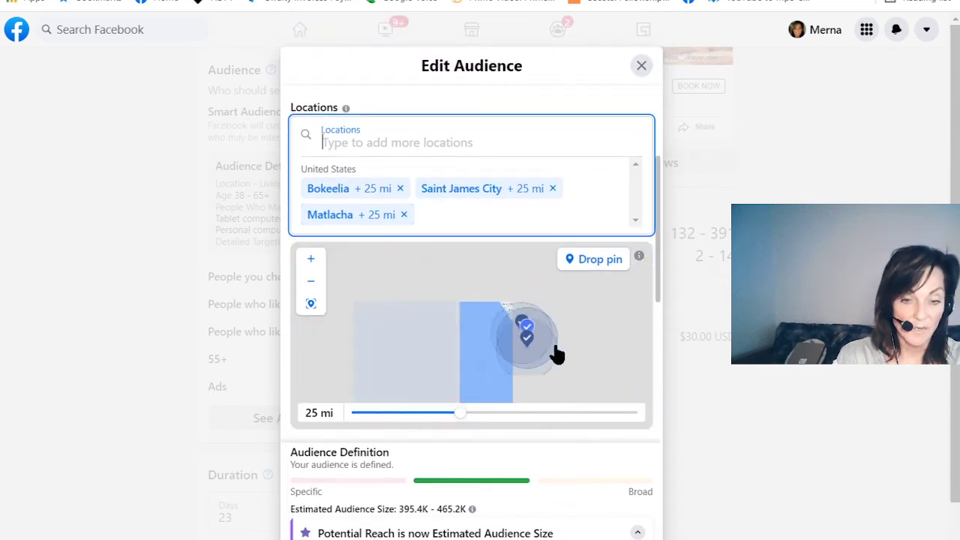
scroll(656, 298, "down", 4)
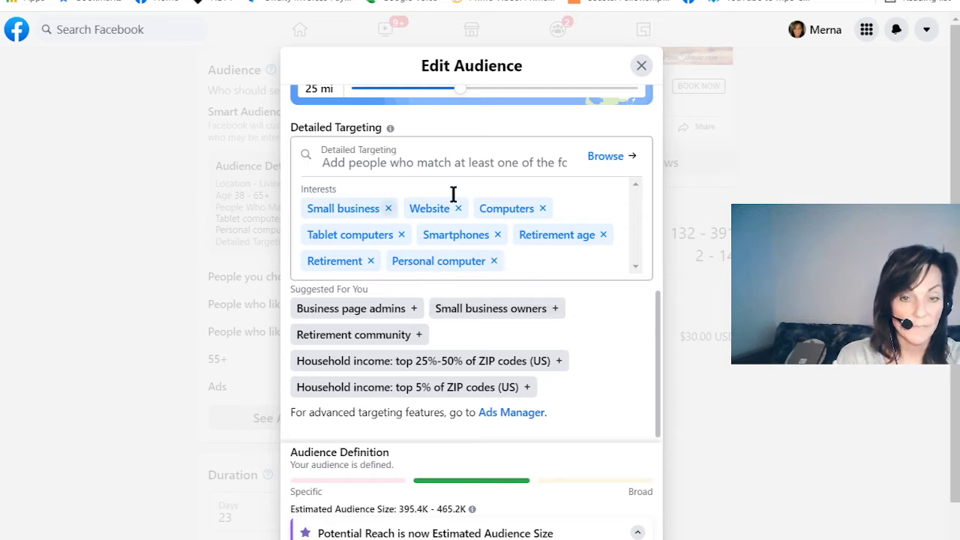
left_click(371, 312)
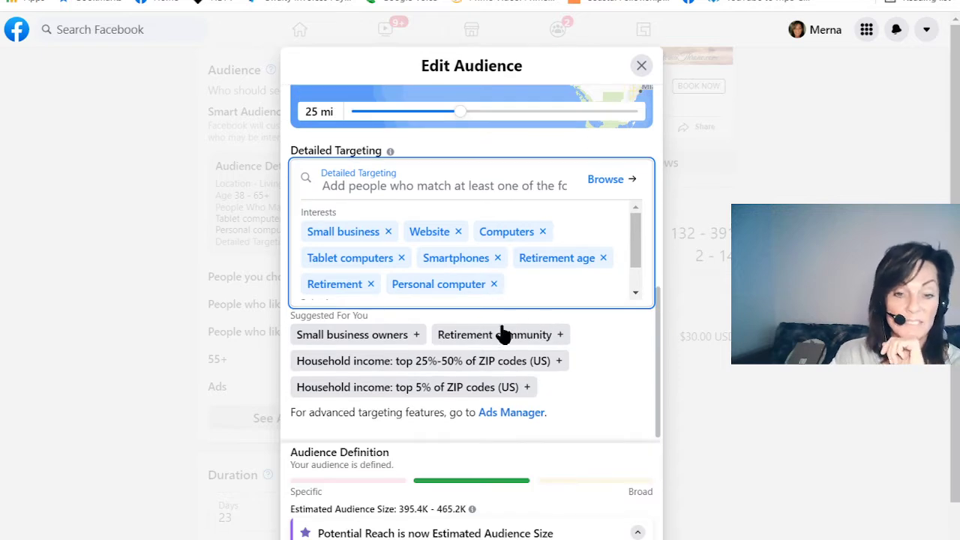
left_click(500, 335)
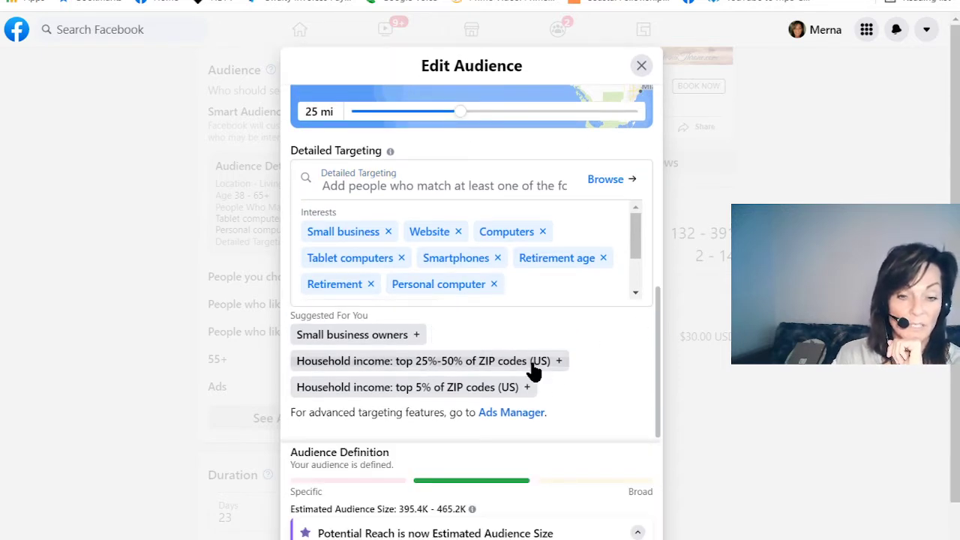
left_click(529, 361)
left_click(517, 387)
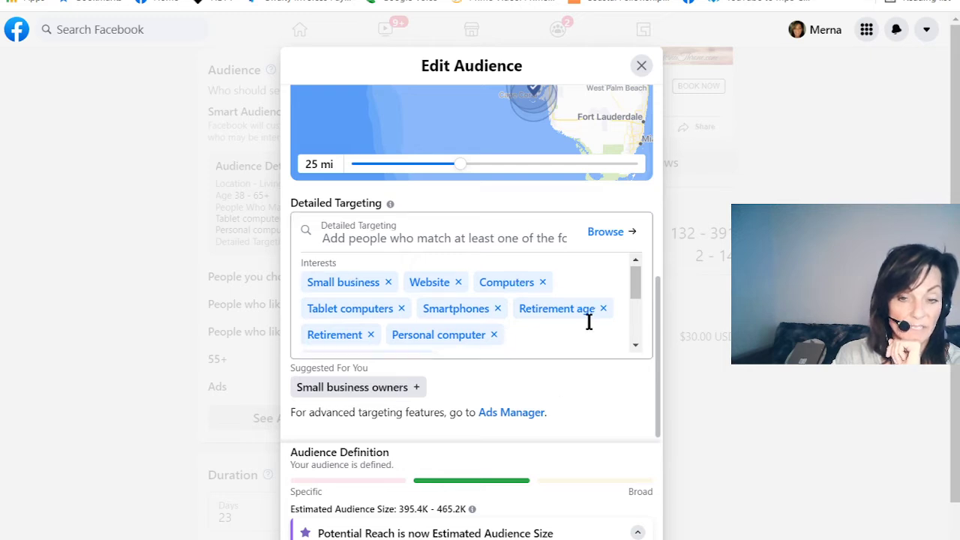
scroll(587, 319, "down", 5)
left_click(398, 387)
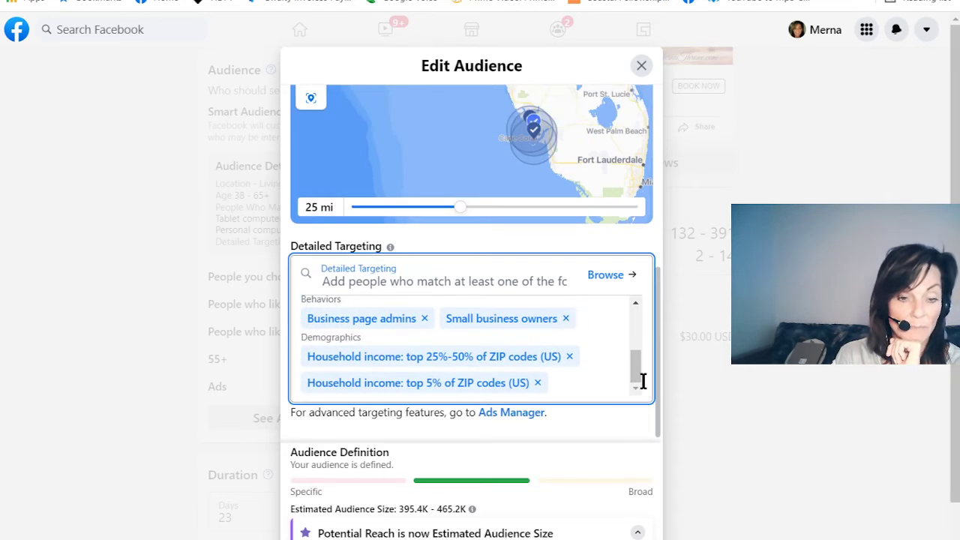
Step: Check the added behaviors and demographics in the detailed targeting and save the audience
scroll(567, 448, "down", 3)
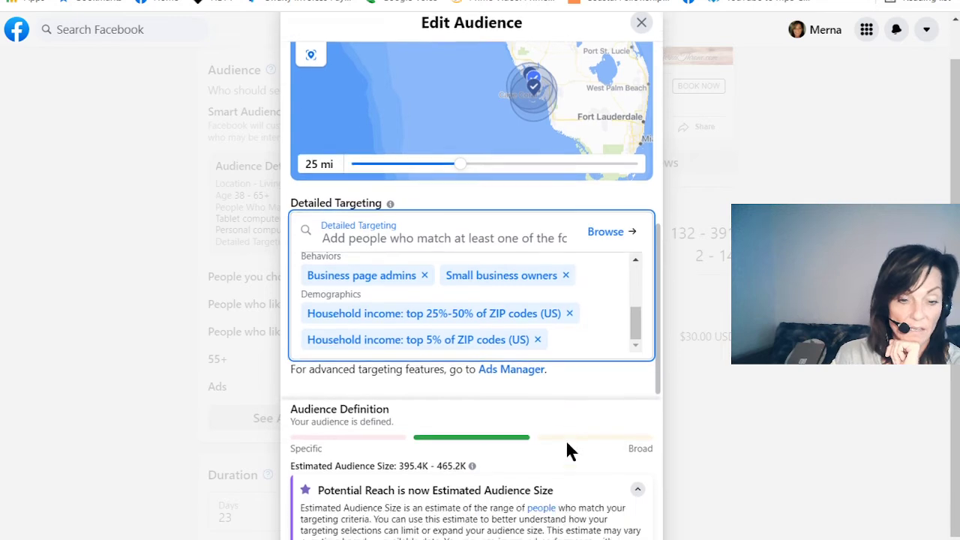
left_click_drag(638, 279, 653, 332)
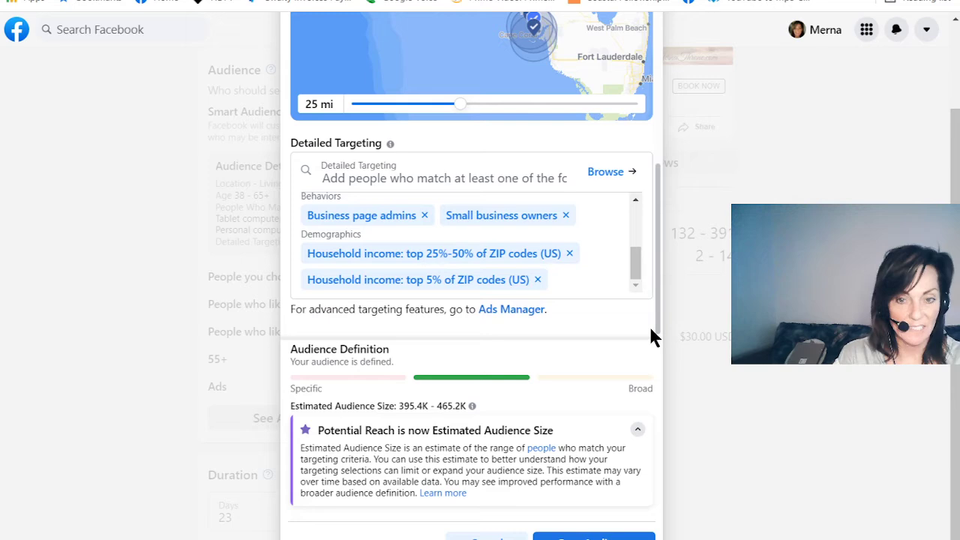
left_click(559, 535)
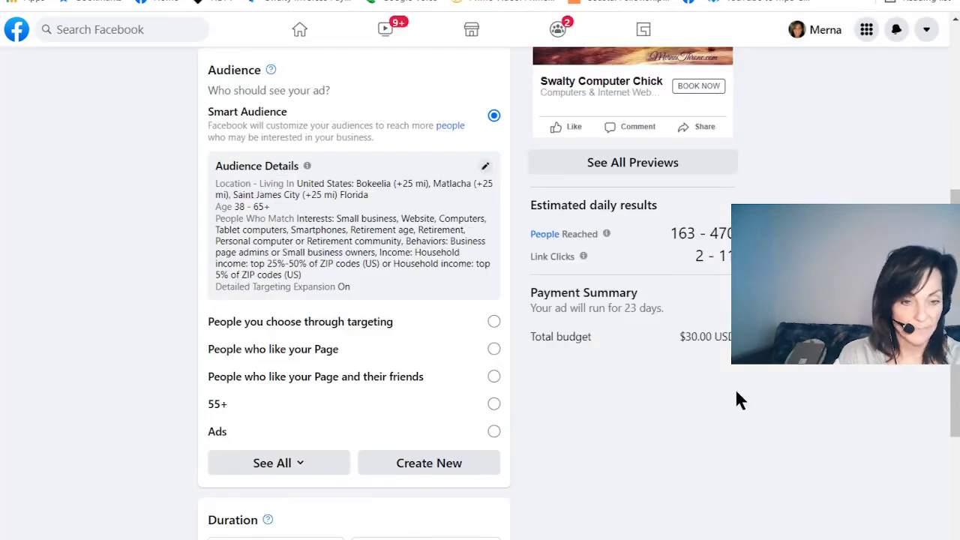
Step: Reopen the Smart Audience settings, review the locations, detailed targeting and estimated audience size, and close them without changes
scroll(591, 427, "down", 2)
scroll(585, 424, "up", 3)
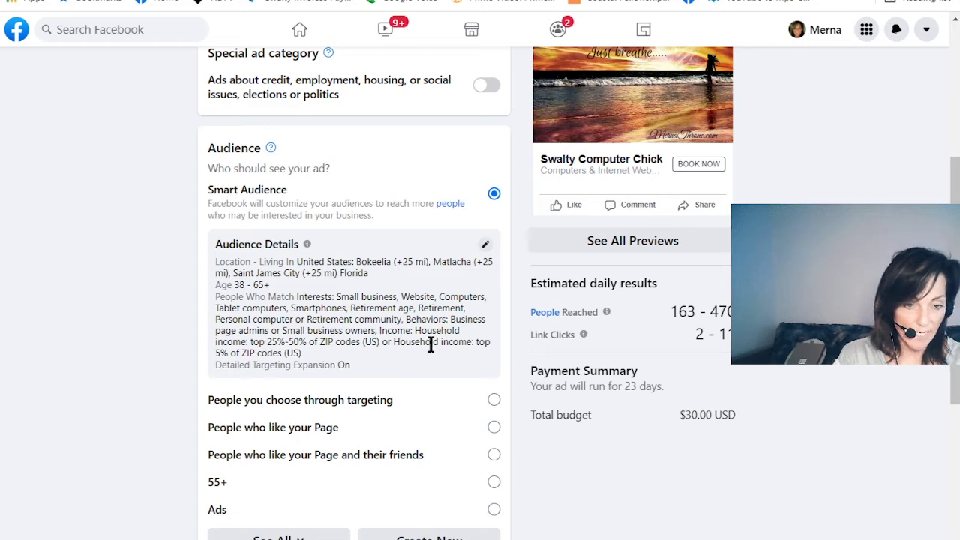
left_click(491, 278)
scroll(570, 337, "down", 4)
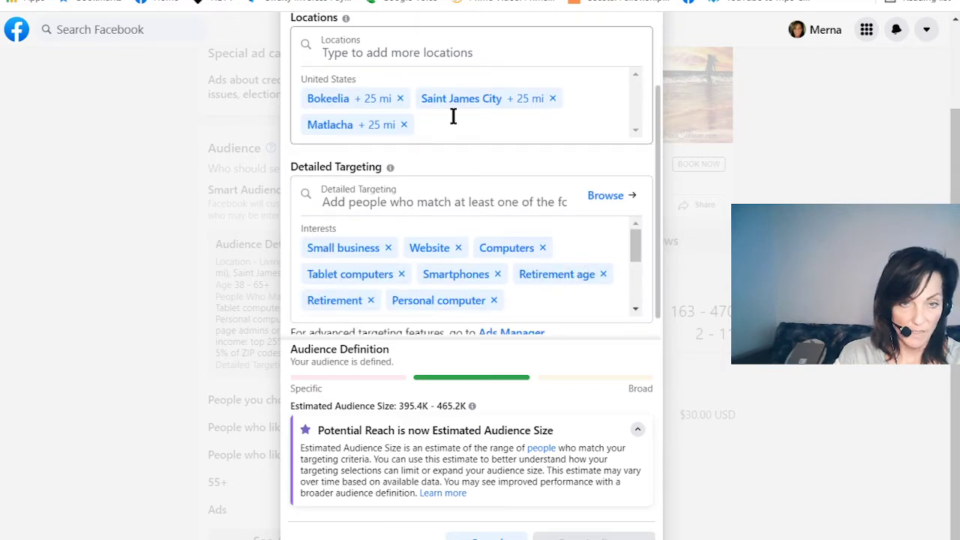
scroll(563, 287, "down", 3)
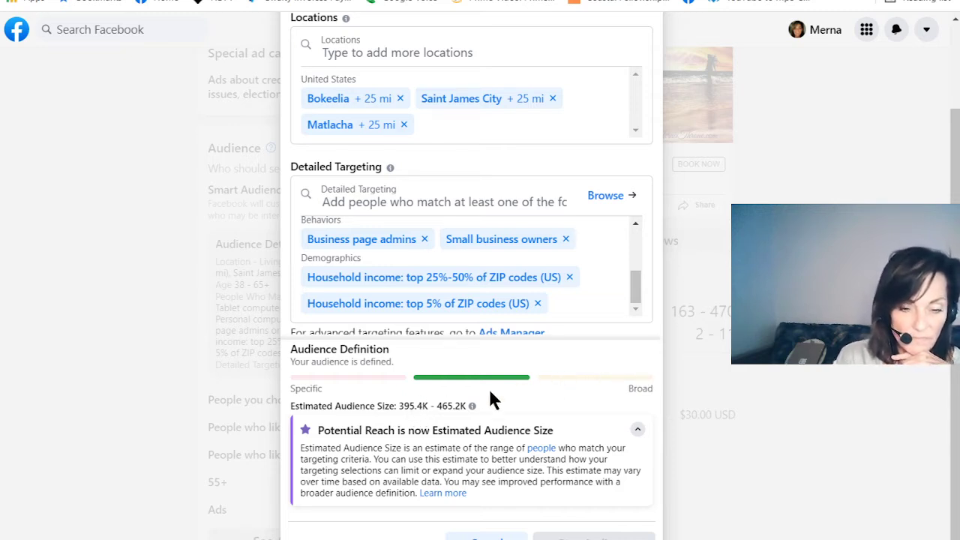
mouse_move(471, 406)
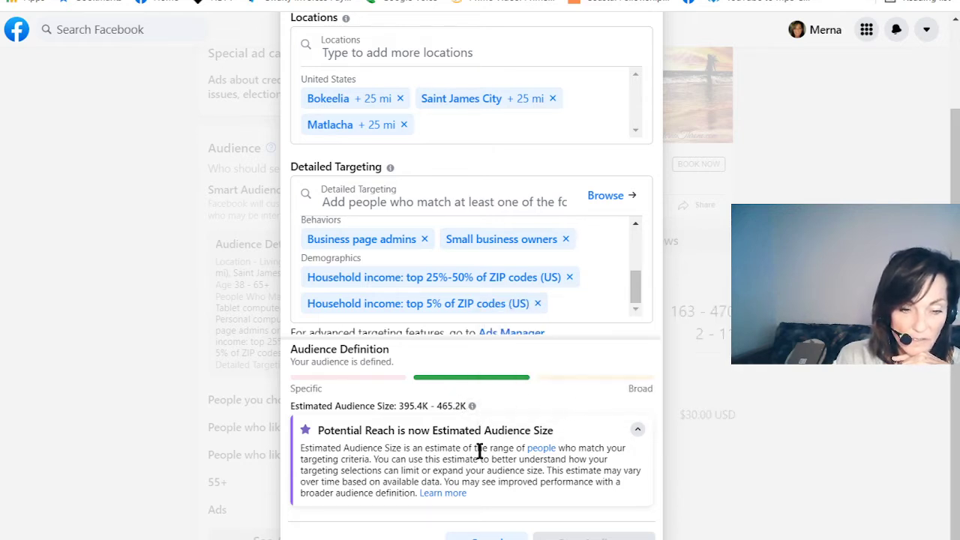
left_click_drag(476, 448, 479, 459)
scroll(575, 289, "down", 1)
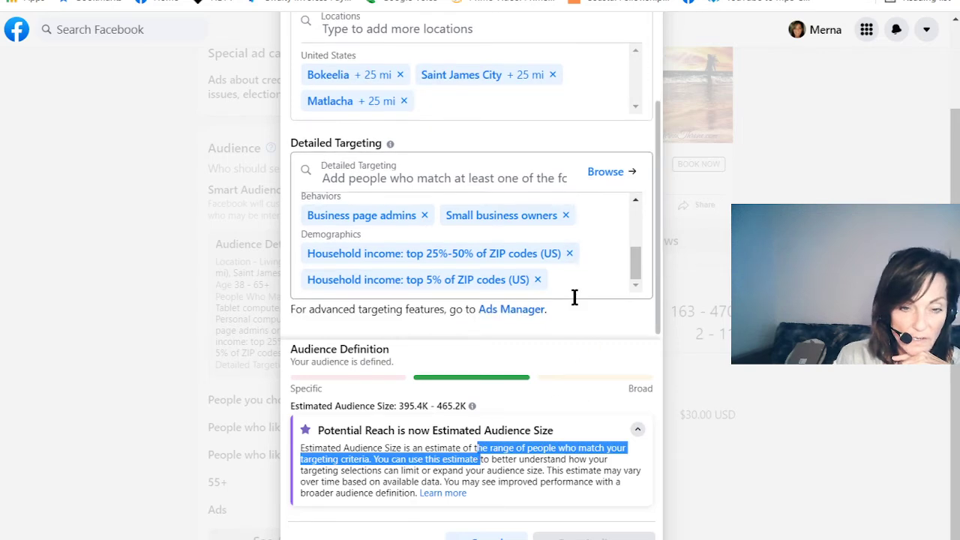
scroll(574, 290, "up", 3)
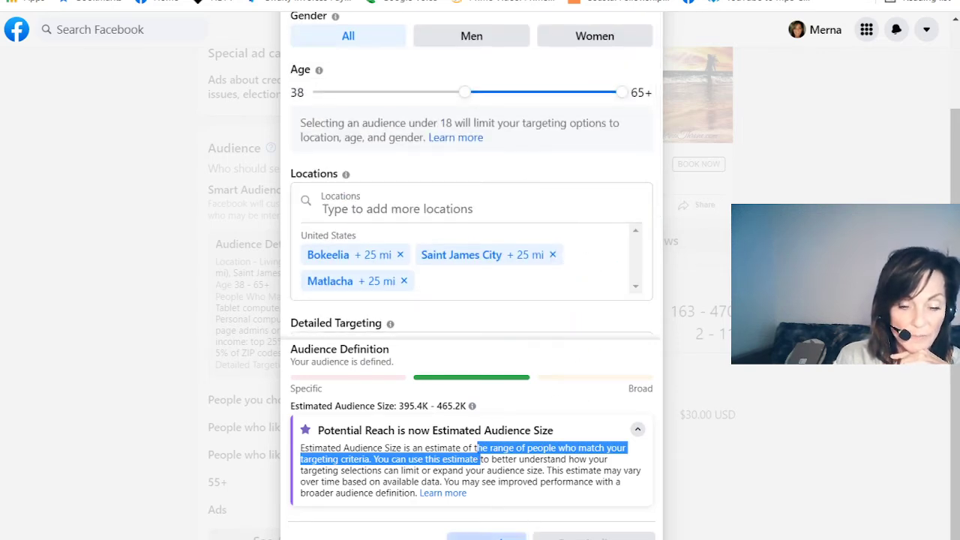
left_click(517, 533)
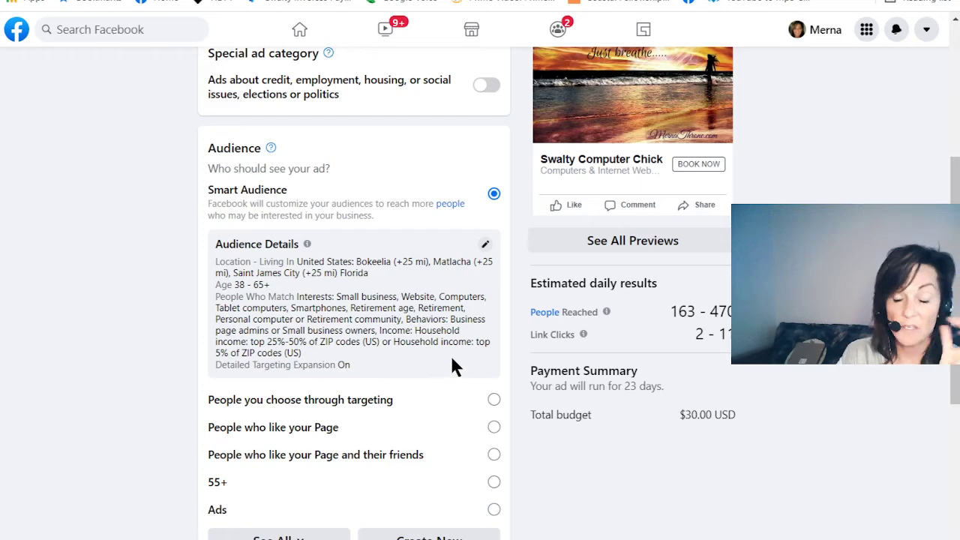
Step: Review the boost's audience details, estimated daily results, duration, total budget and payment summary
scroll(420, 367, "up", 3)
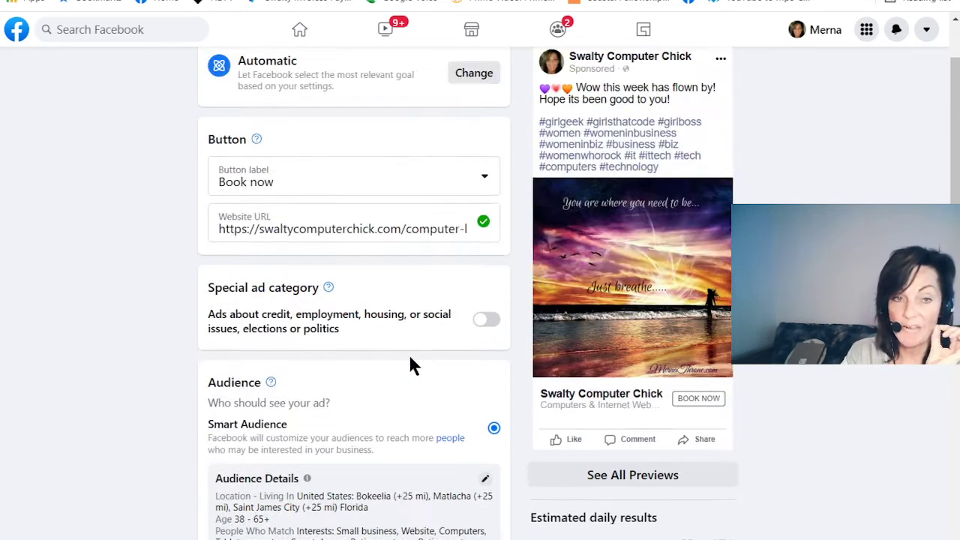
scroll(414, 368, "down", 3)
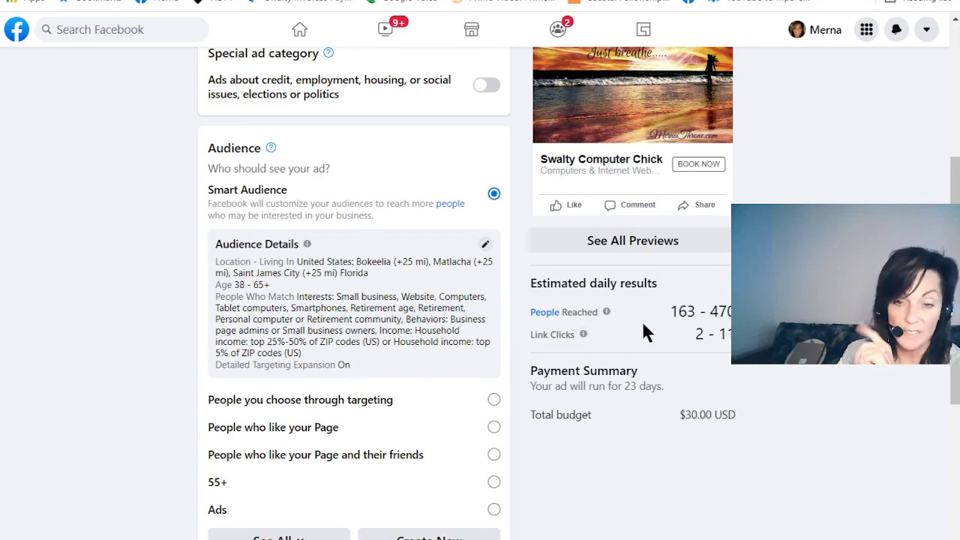
scroll(614, 360, "down", 3)
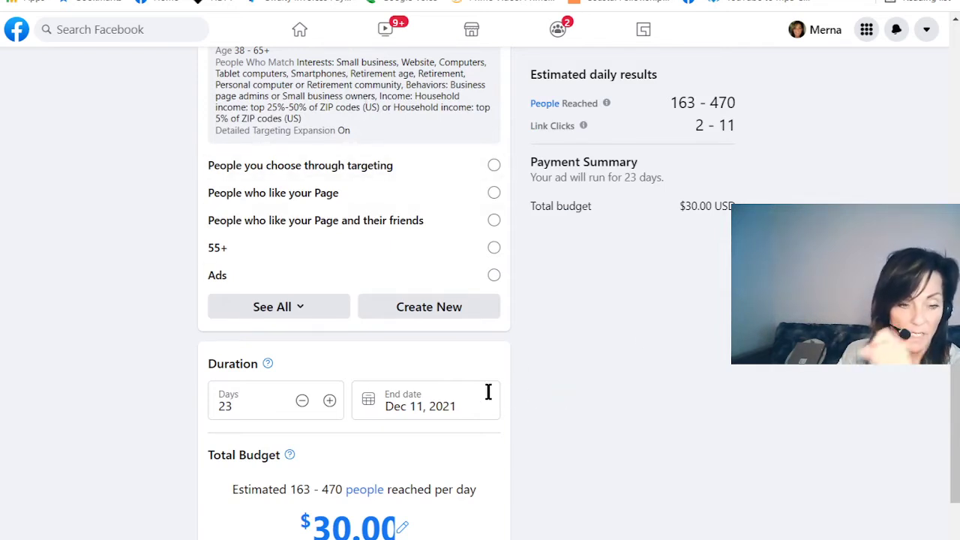
scroll(450, 388, "down", 1)
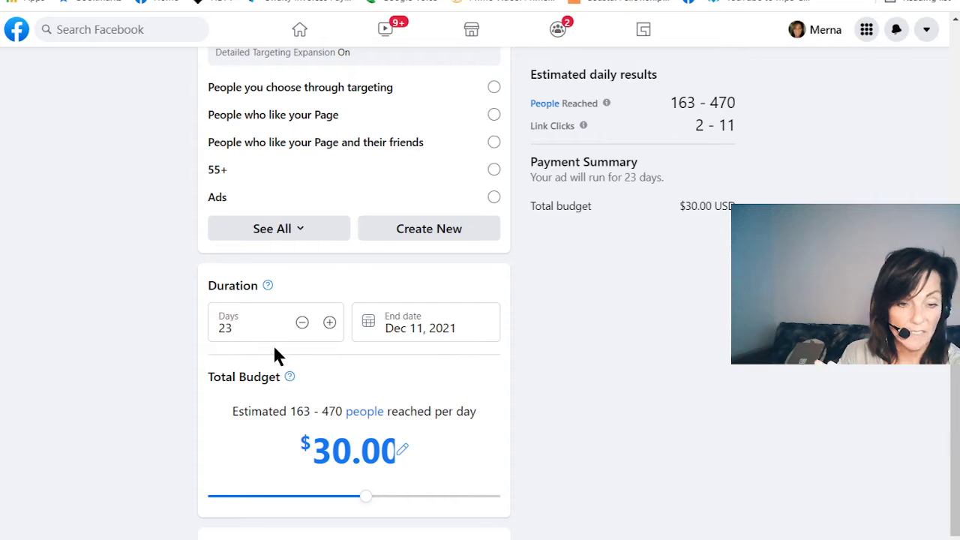
scroll(752, 383, "up", 1)
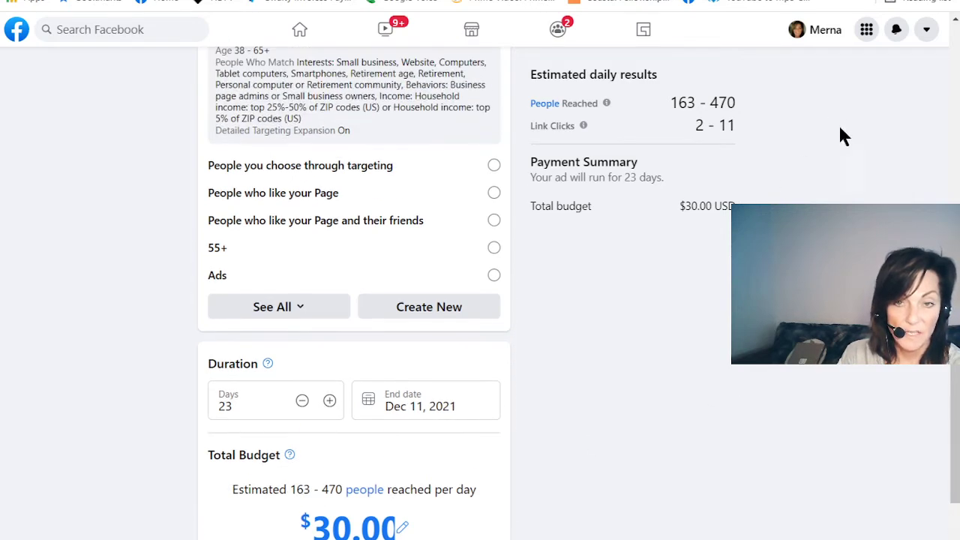
scroll(841, 135, "up", 2)
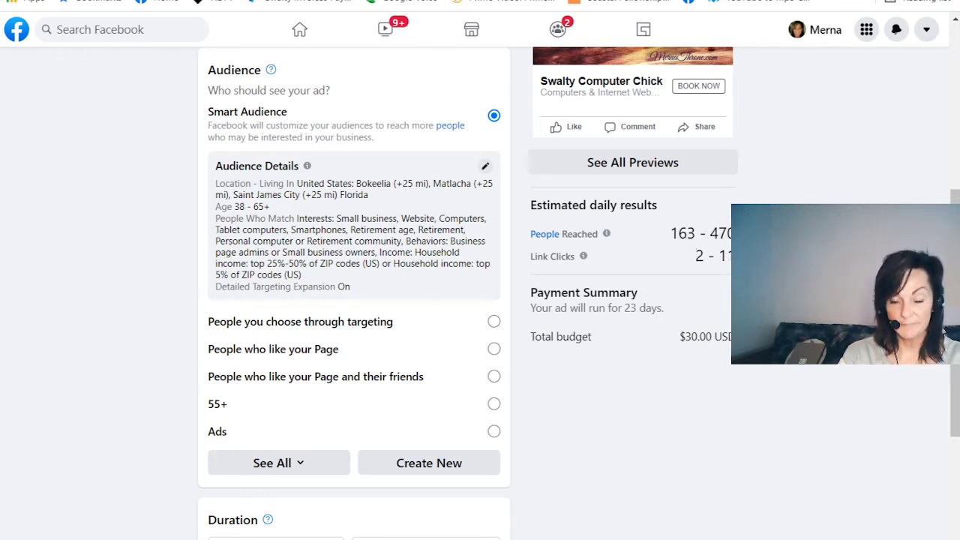
scroll(579, 293, "down", 3)
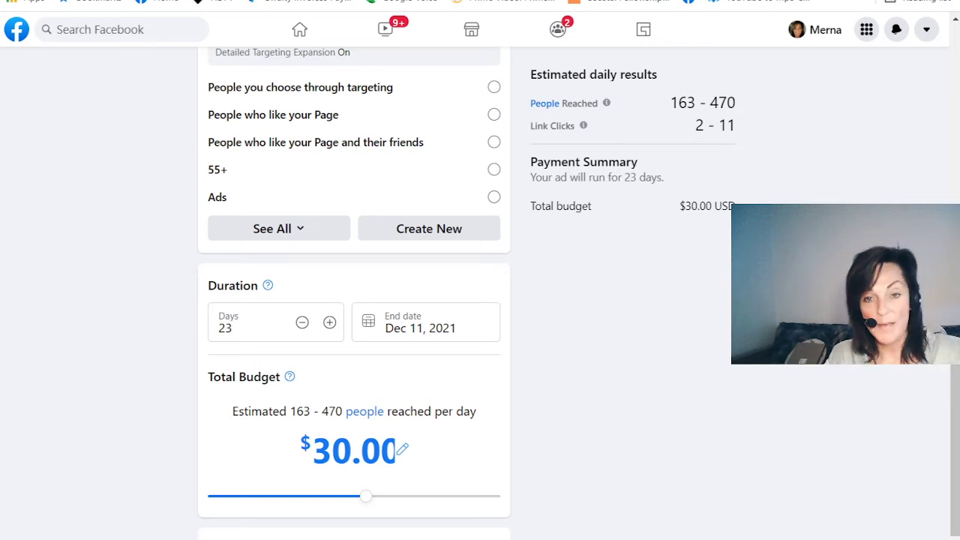
scroll(479, 300, "up", 2)
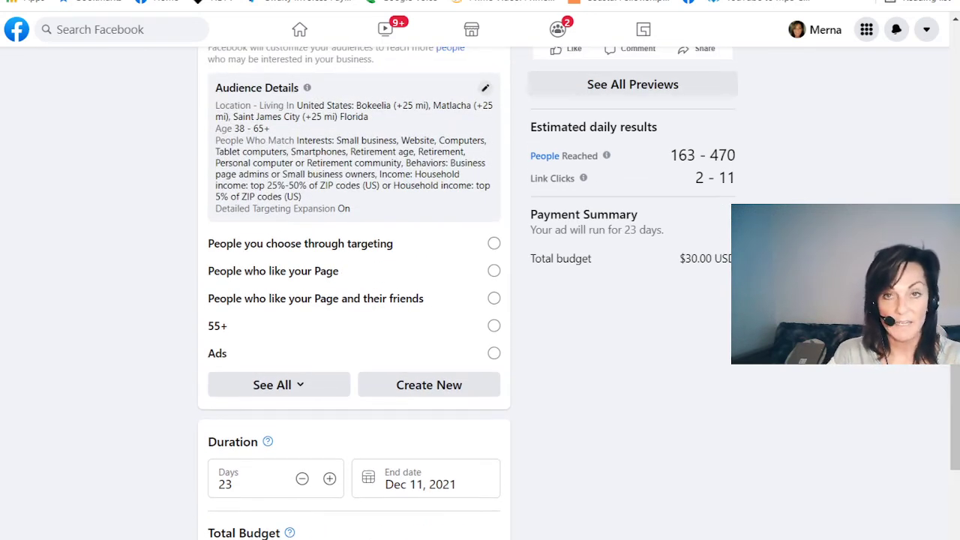
scroll(767, 364, "down", 2)
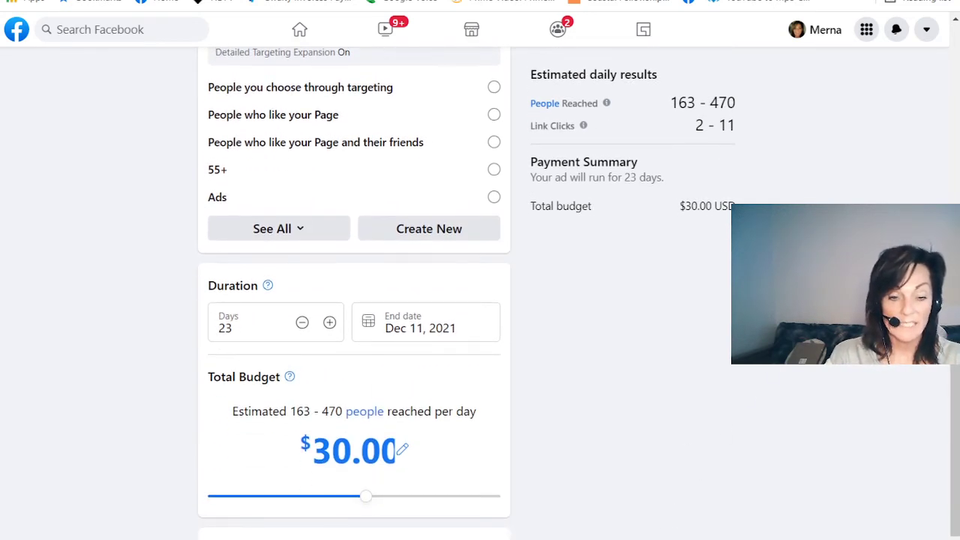
scroll(784, 439, "down", 1)
scroll(785, 440, "down", 1)
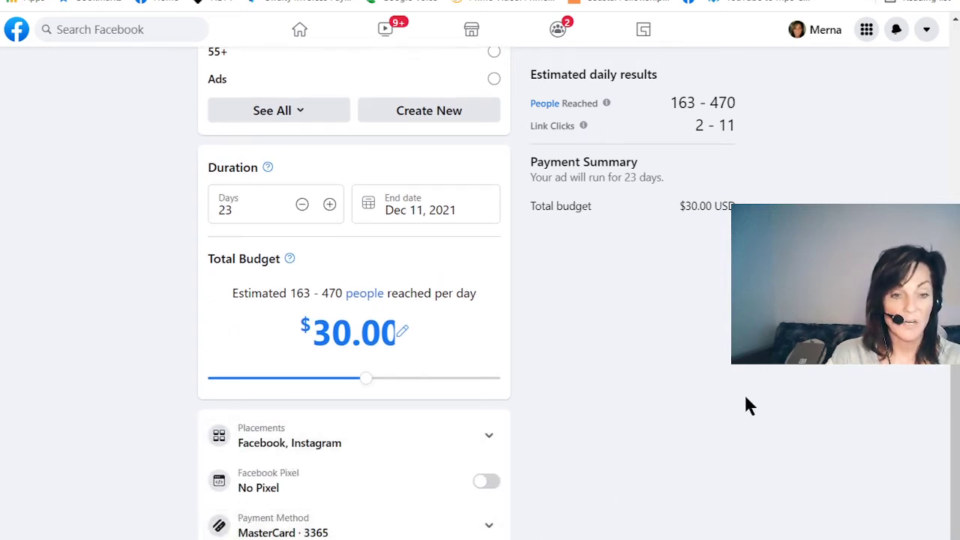
scroll(742, 395, "up", 1)
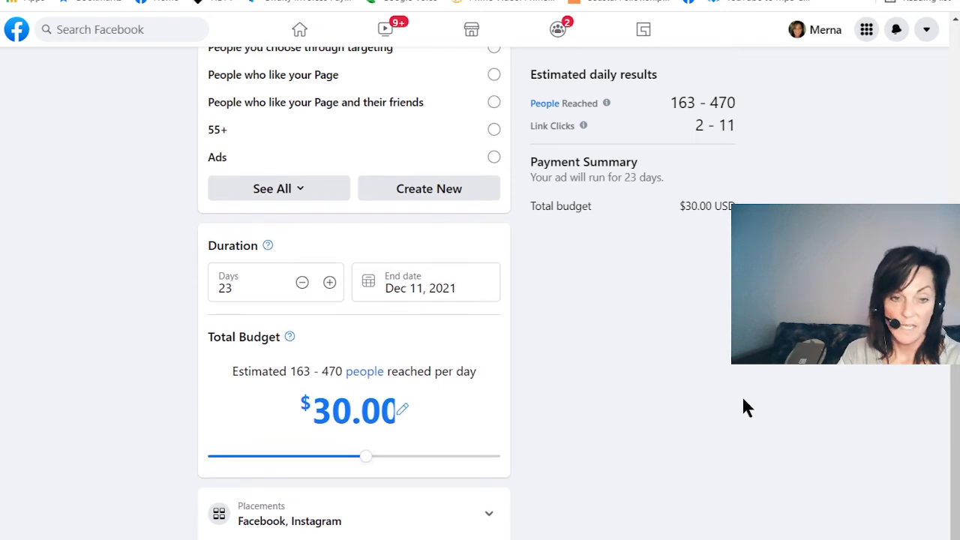
scroll(390, 334, "up", 2)
scroll(525, 374, "down", 1)
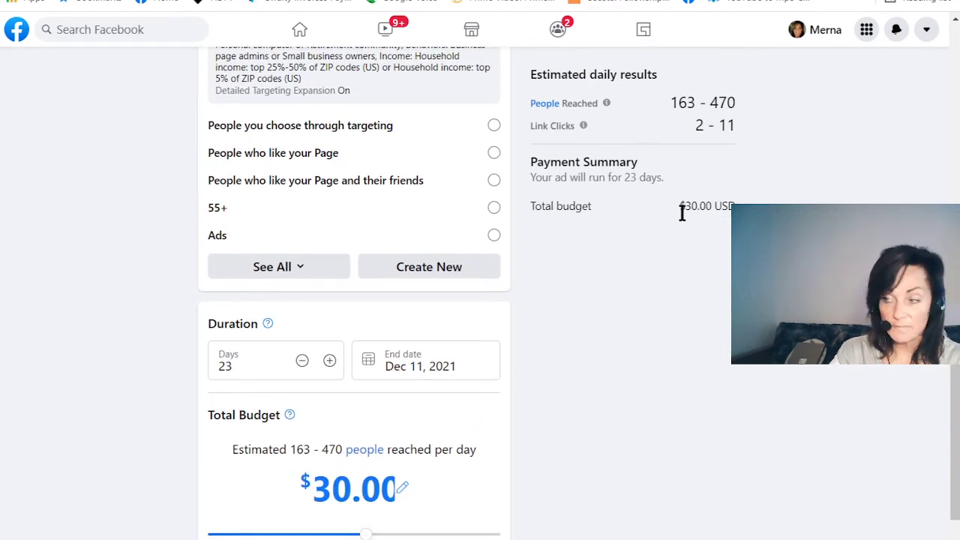
scroll(680, 213, "up", 1)
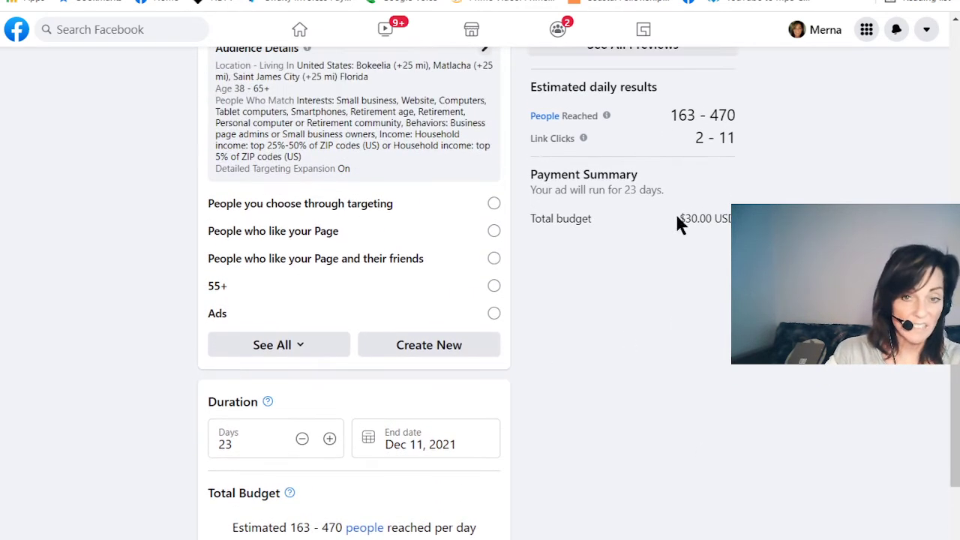
Step: Shorten the ad's duration to 10 days, ending Nov 28, 2021
left_click(301, 439)
left_click(302, 440)
left_click(301, 439)
left_click(301, 440)
left_click(301, 439)
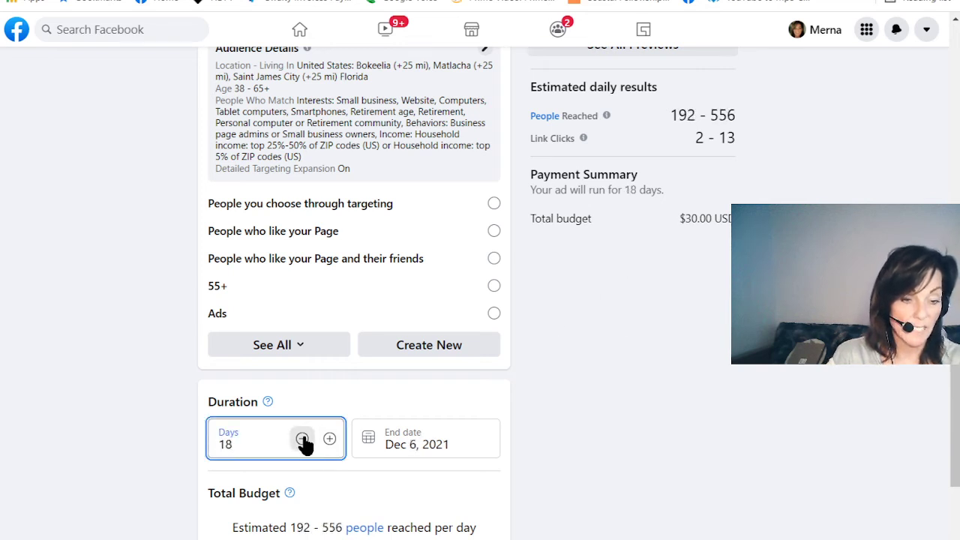
left_click(301, 440)
left_click(302, 440)
left_click(301, 440)
left_click(302, 440)
left_click(302, 439)
left_click(301, 439)
left_click(302, 439)
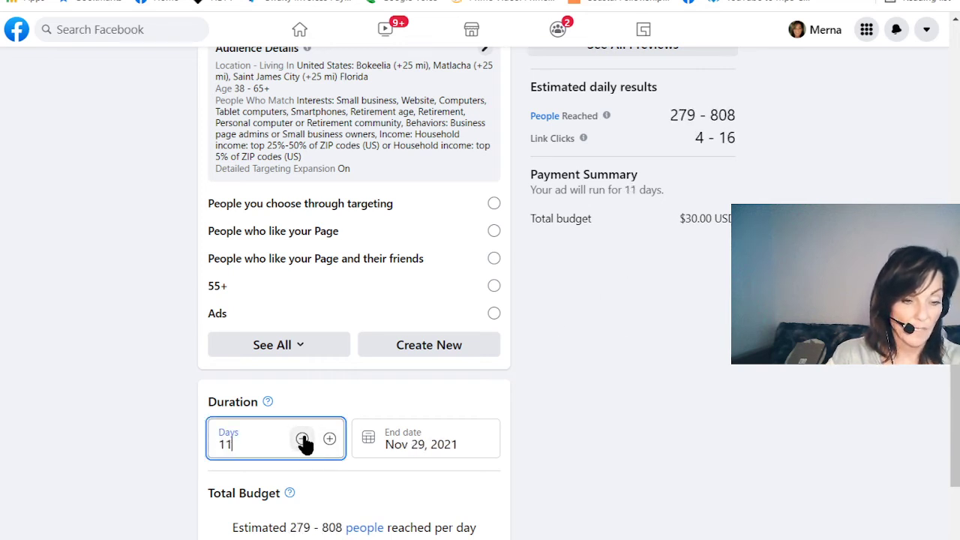
left_click(301, 439)
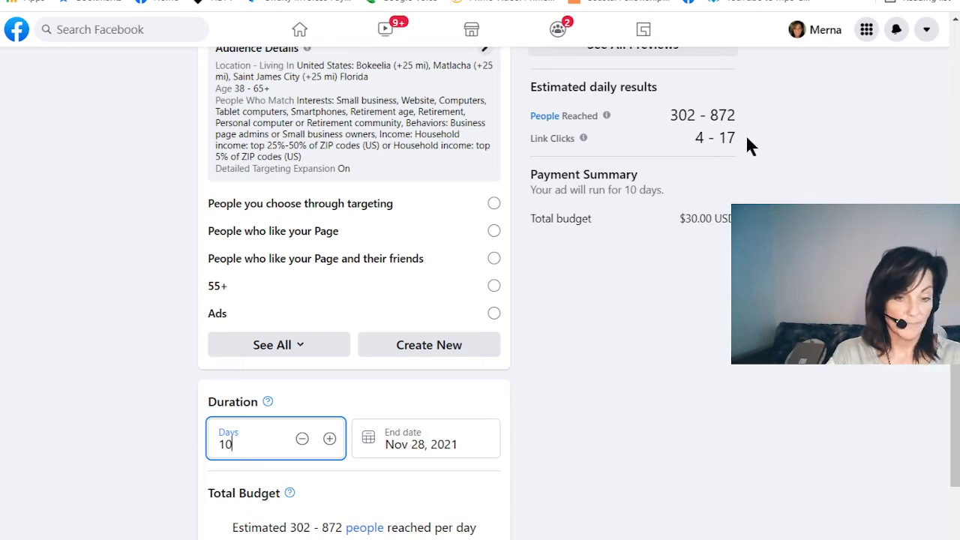
Step: Check the total budget, placements and payment summary, and look over the ad preview and audience once more
scroll(771, 178, "down", 1)
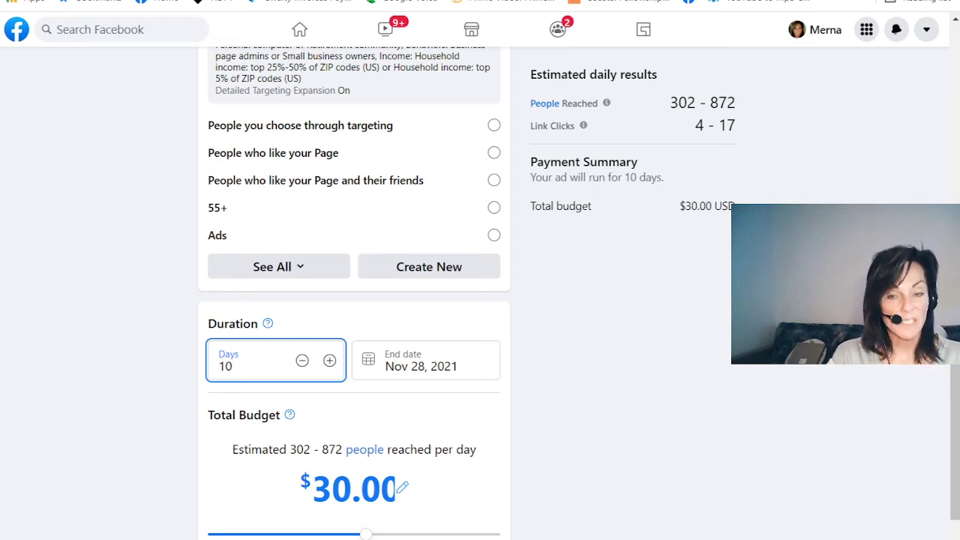
scroll(353, 292, "down", 1)
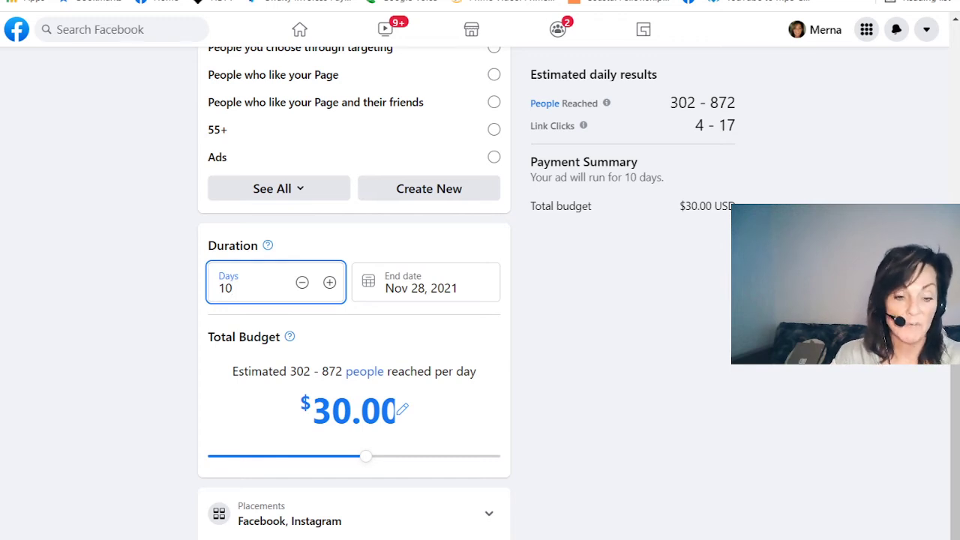
scroll(353, 292, "up", 2)
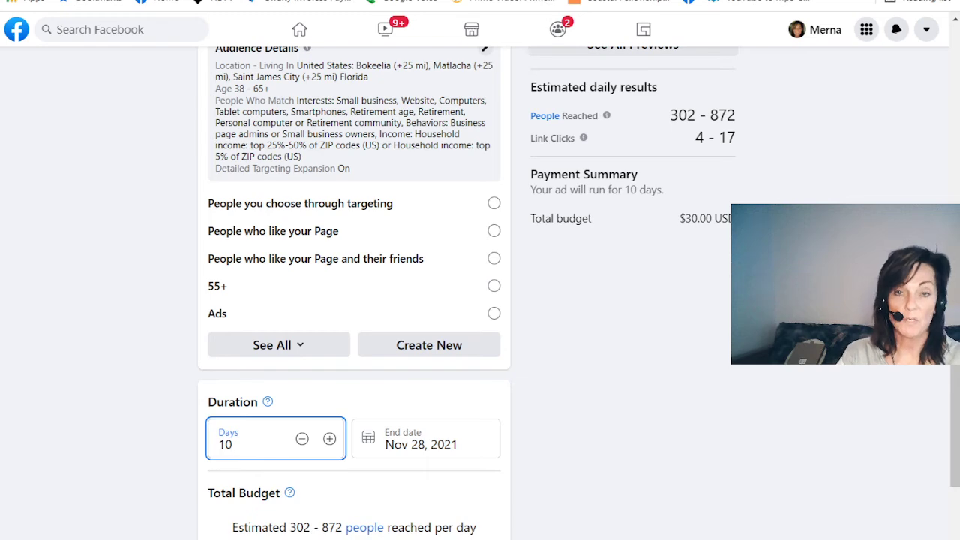
scroll(353, 292, "down", 3)
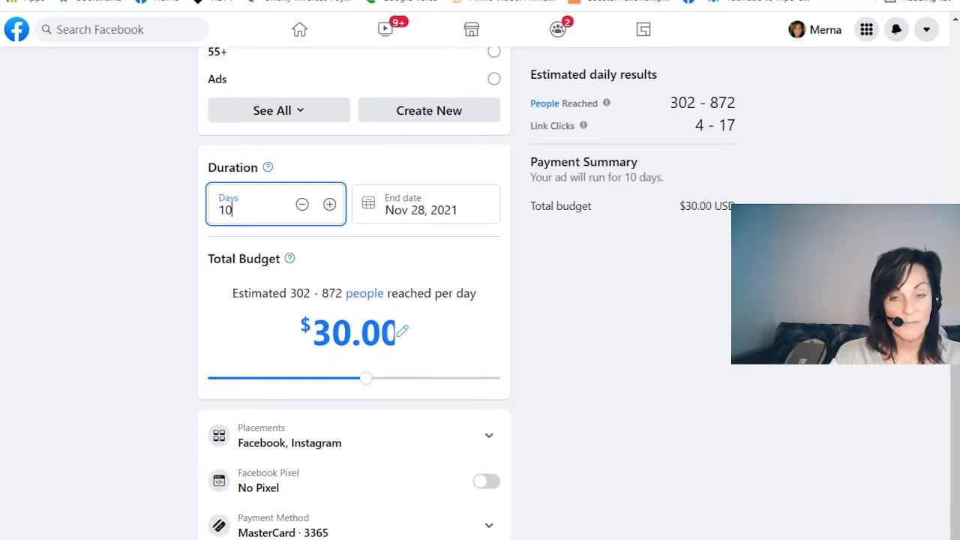
scroll(353, 292, "up", 10)
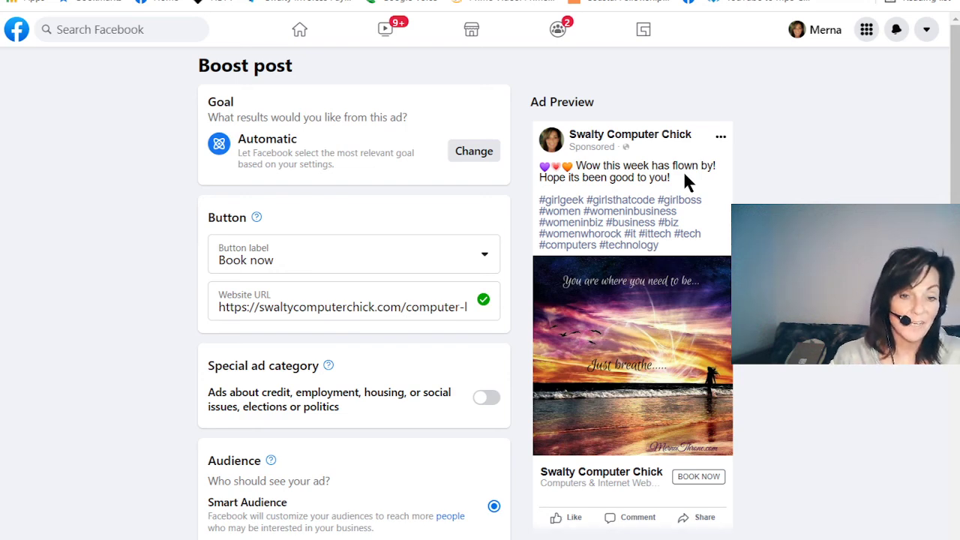
scroll(505, 25, "down", 4)
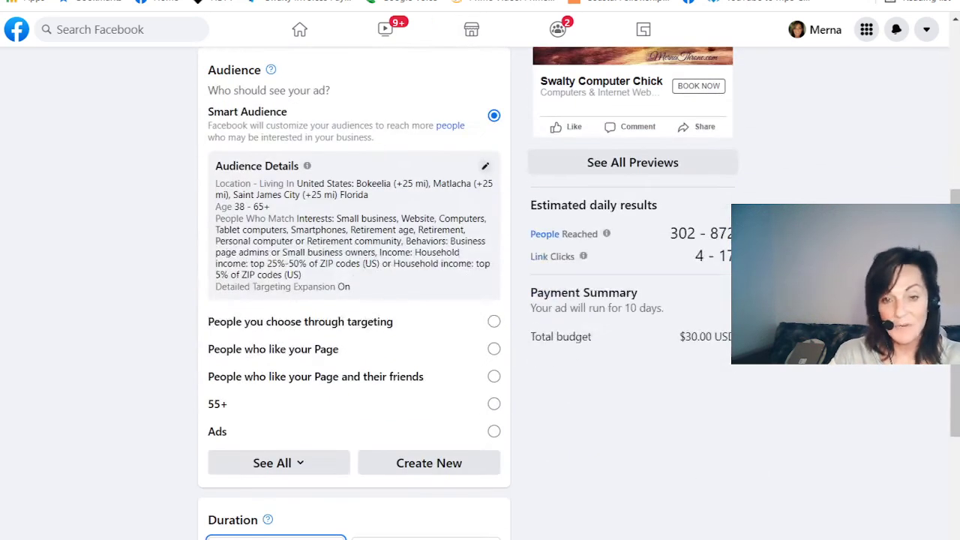
scroll(378, 199, "up", 4)
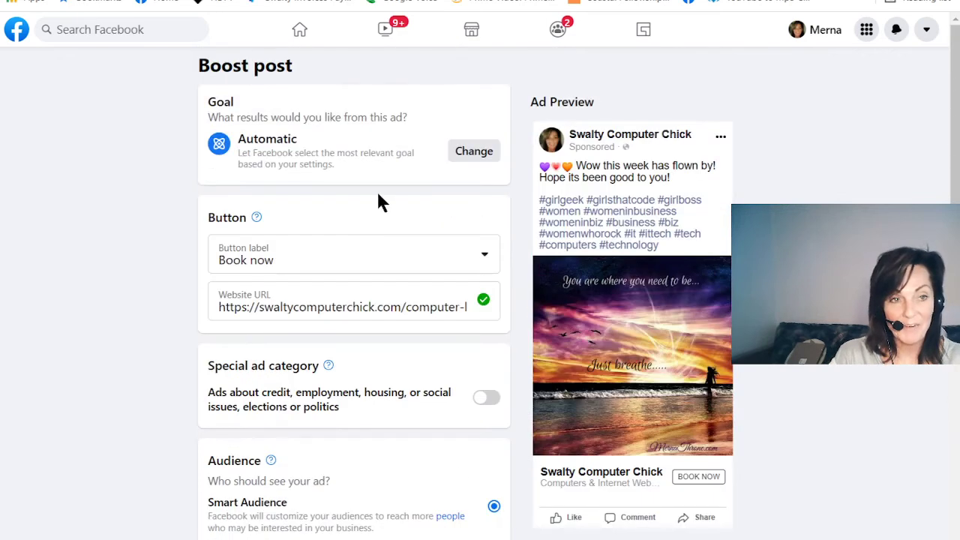
Step: Leave the boost setup for the home feed and look at how a sponsored post appears among regular posts
left_click(297, 33)
left_click(556, 64)
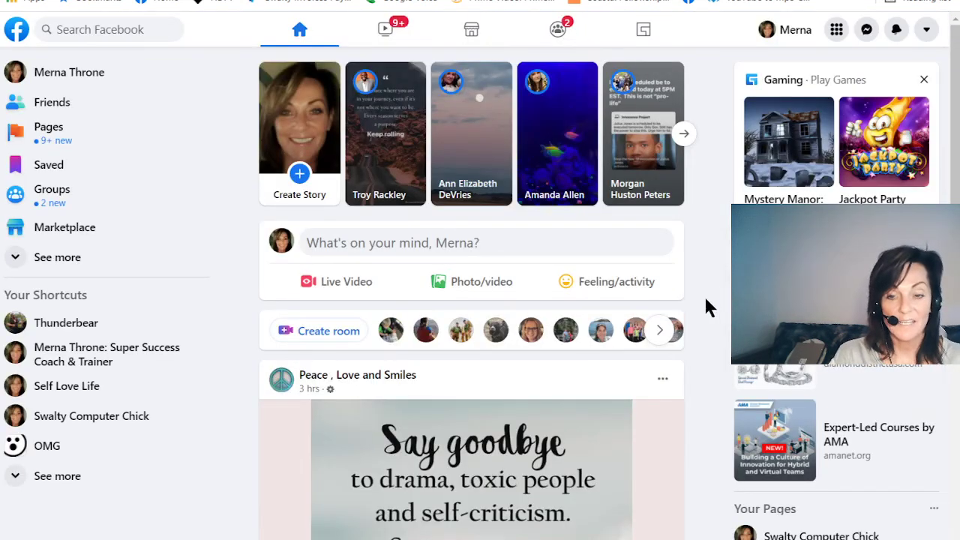
scroll(681, 312, "down", 8)
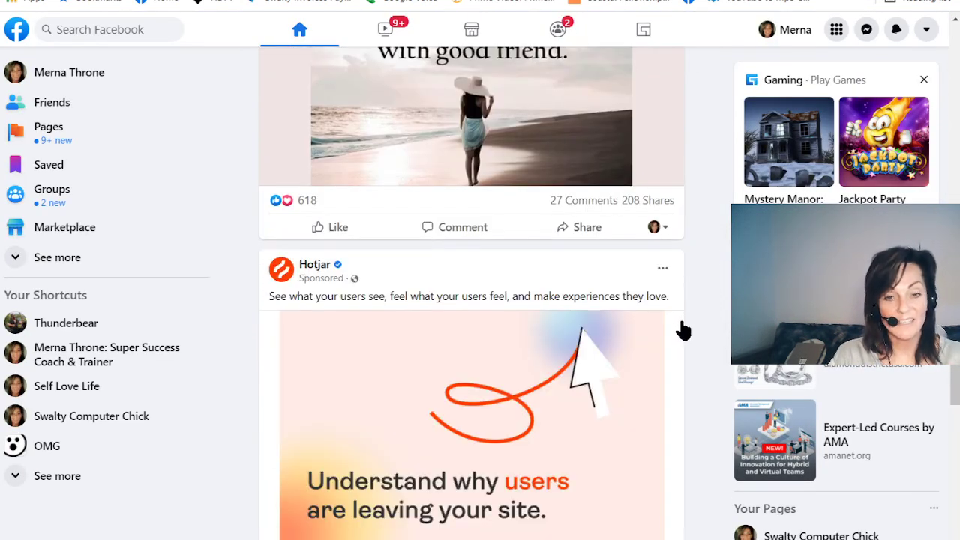
scroll(689, 330, "down", 3)
scroll(696, 306, "up", 6)
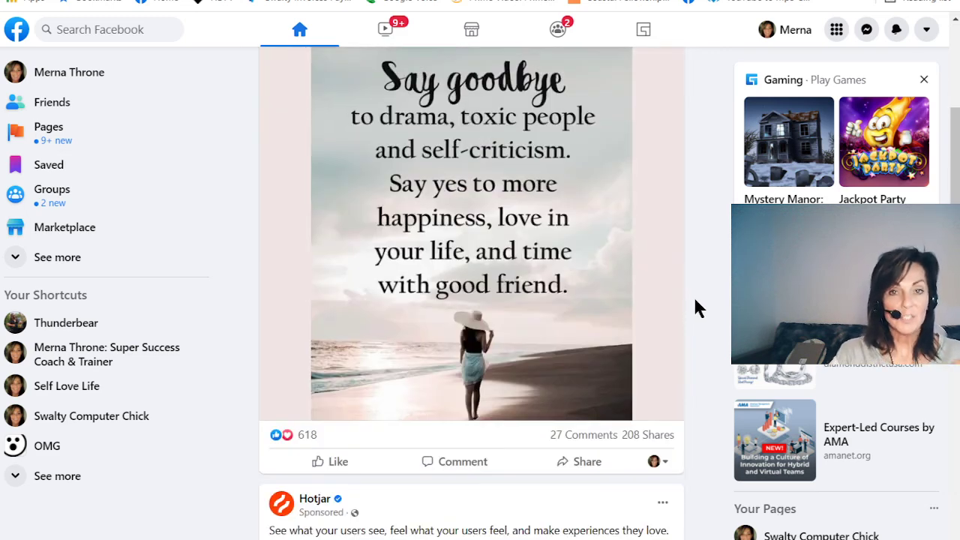
scroll(696, 300, "up", 5)
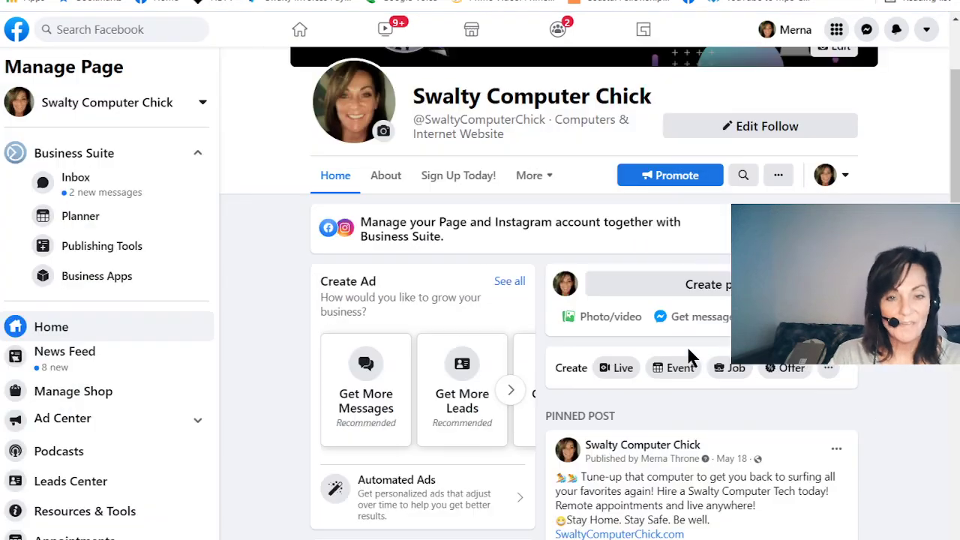
Step: Examine the business Page's pinned post, its past boost results and comments, and the Page insights
scroll(686, 351, "down", 3)
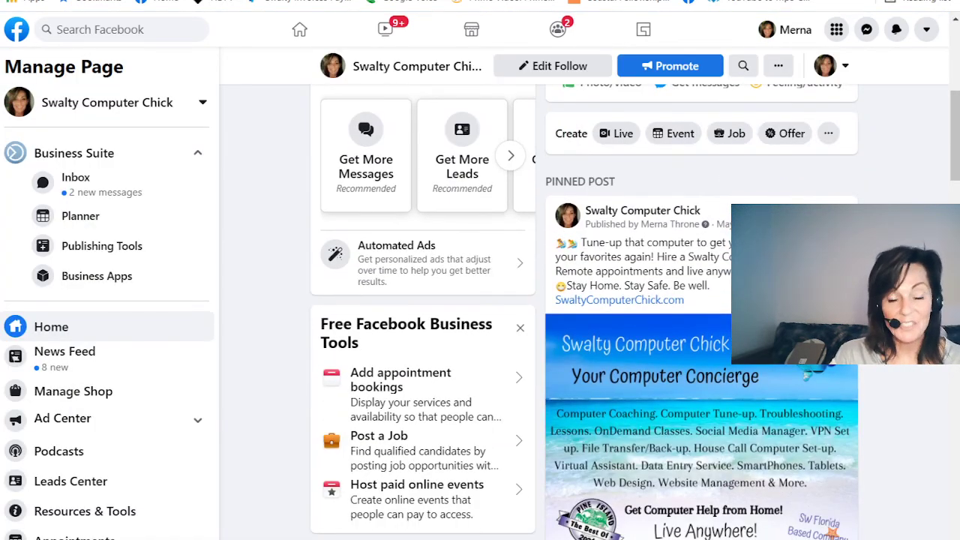
scroll(635, 312, "down", 2)
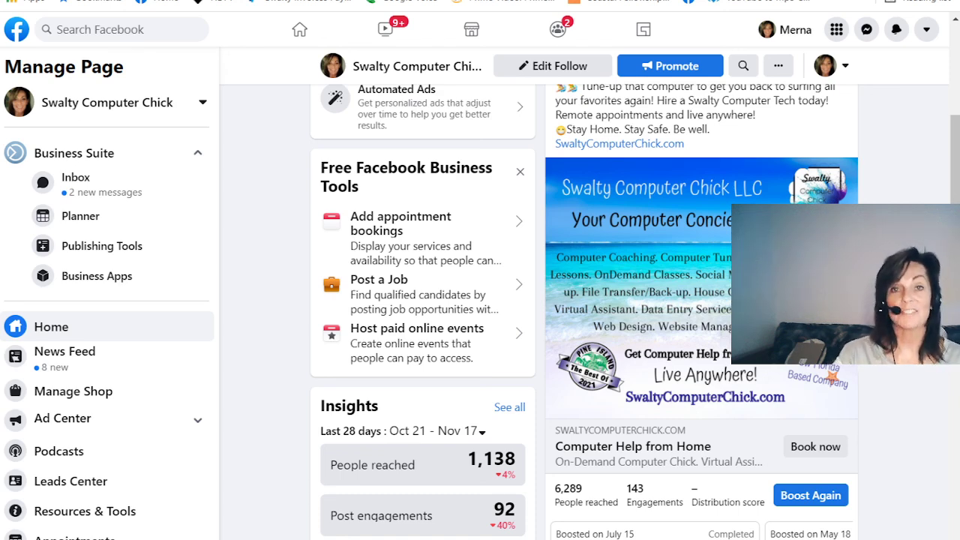
scroll(635, 312, "down", 2)
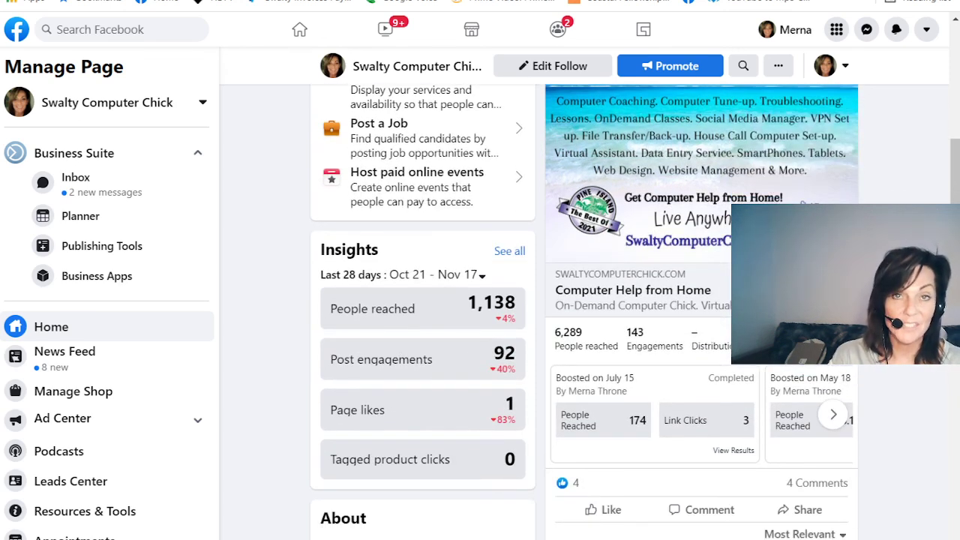
scroll(635, 312, "down", 3)
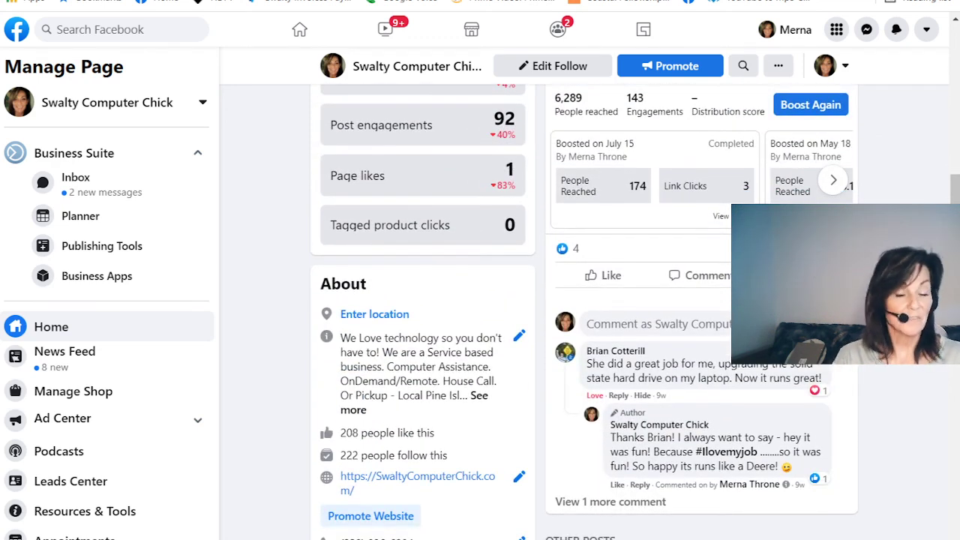